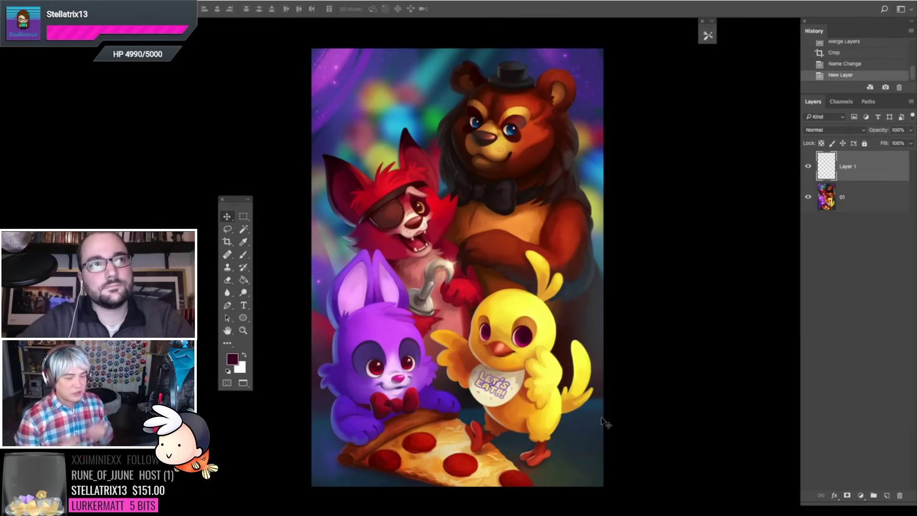
Step: Choose the hard elliptical brush at 90 px and 100% hardness for painting on the chick's face
{"action": "scroll", "coordinate": [605, 423], "scroll_direction": "up", "scroll_amount": 5}
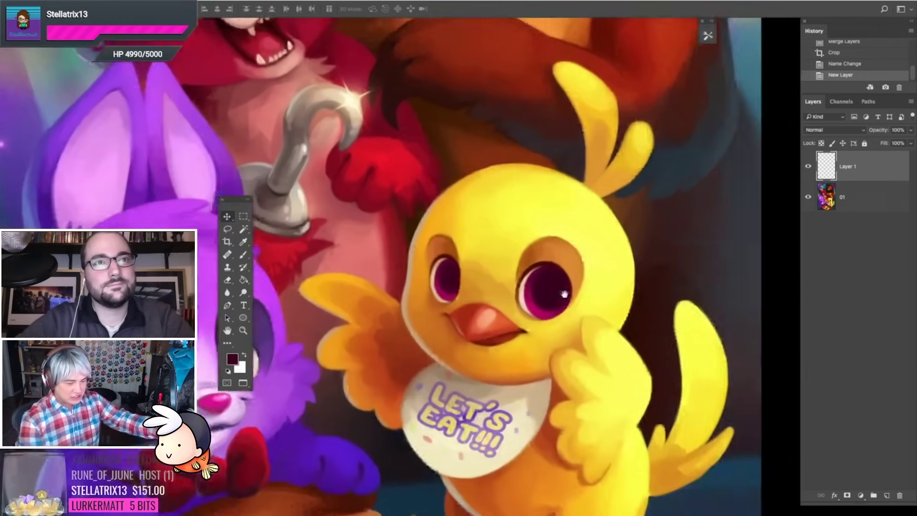
{"action": "left_click_drag", "start_coordinate": [565, 295], "coordinate": [764, 160]}
{"action": "left_click_drag", "start_coordinate": [519, 170], "coordinate": [485, 463]}
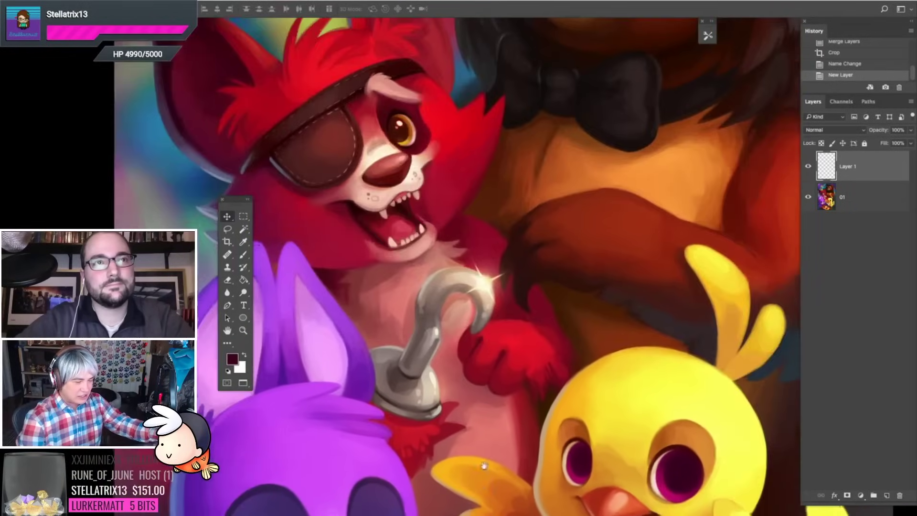
{"action": "left_click_drag", "start_coordinate": [535, 282], "coordinate": [440, 436]}
{"action": "scroll", "coordinate": [440, 438], "scroll_direction": "down", "scroll_amount": 10}
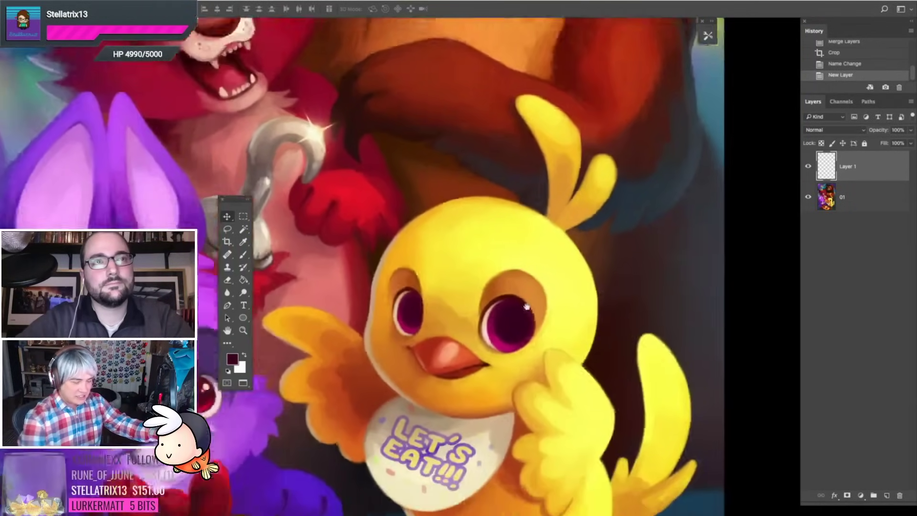
{"action": "key", "text": "super+plus"}
{"action": "key", "text": "super+plus"}
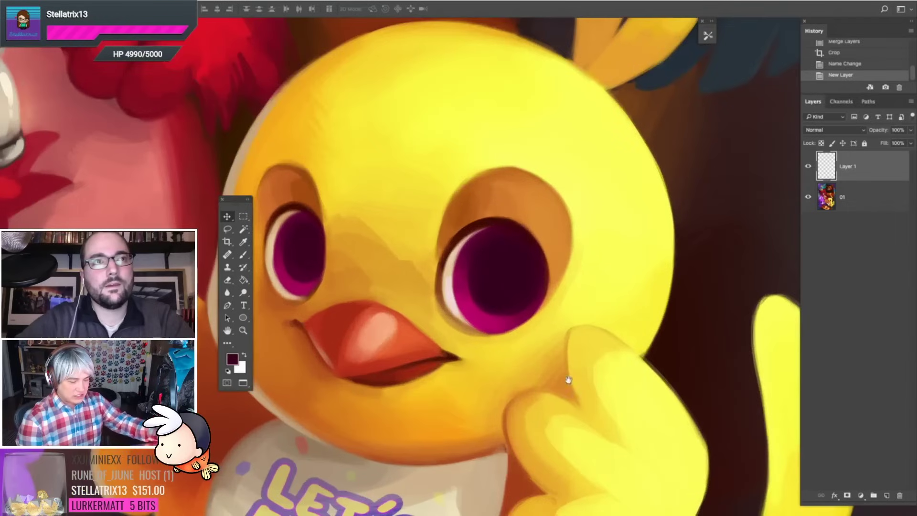
{"action": "left_click_drag", "start_coordinate": [567, 364], "coordinate": [599, 350]}
{"action": "scroll", "coordinate": [515, 293], "scroll_direction": "down", "scroll_amount": 3}
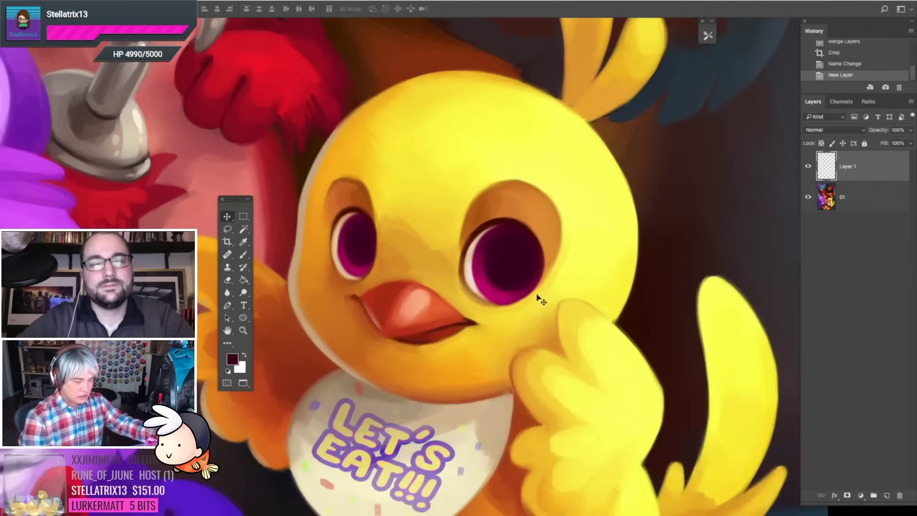
{"action": "key", "text": "b"}
{"action": "right_click", "coordinate": [427, 266]}
{"action": "left_click", "coordinate": [450, 269]}
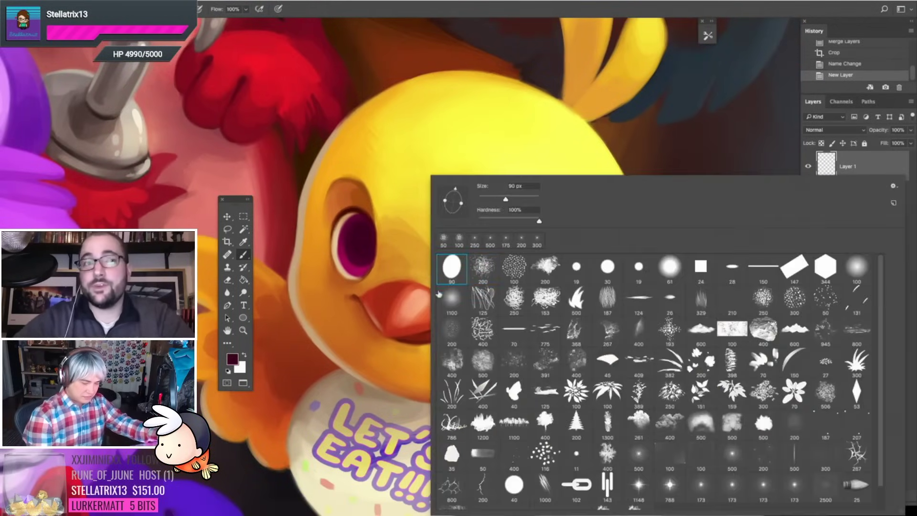
Step: Sample the beak's red as the secondary colour, make white the foreground colour, and use a smaller brush size
{"action": "left_click", "coordinate": [421, 335], "text": "alt"}
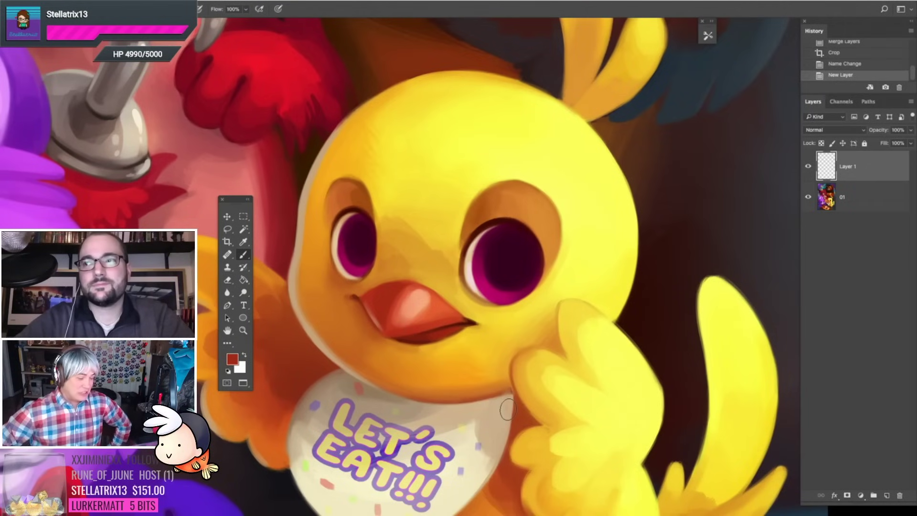
{"action": "right_click", "coordinate": [407, 287]}
{"action": "left_click", "coordinate": [246, 355]}
{"action": "left_click", "coordinate": [246, 355]}
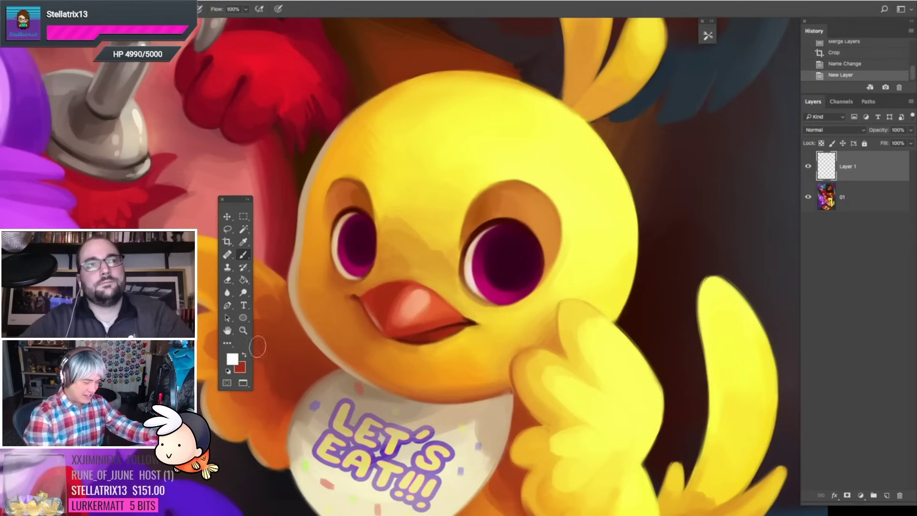
{"action": "right_click", "coordinate": [361, 154]}
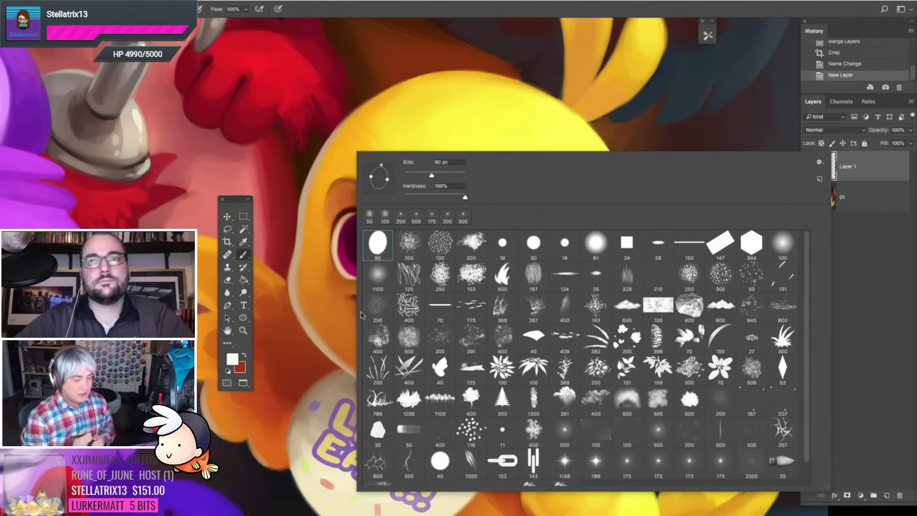
{"action": "left_click", "coordinate": [231, 359]}
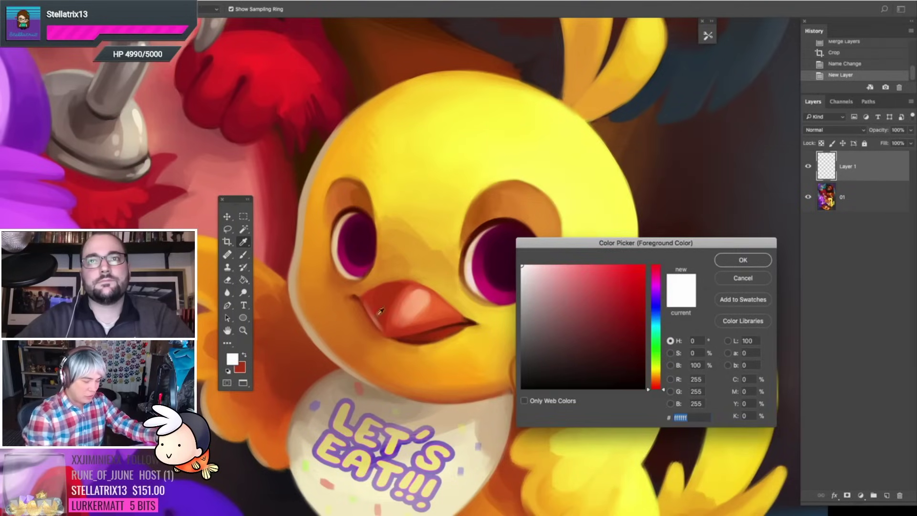
{"action": "left_click", "coordinate": [742, 259]}
{"action": "key", "text": "bracketleft"}
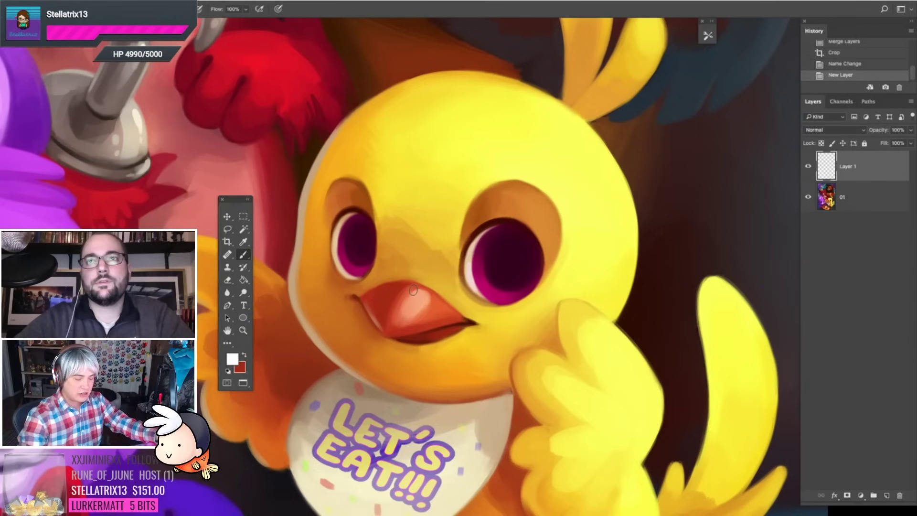
Step: Paint a large and a small white reflection in each of the chick's eyes on Layer 1
{"action": "left_click_drag", "start_coordinate": [526, 255], "coordinate": [519, 242]}
{"action": "left_click", "coordinate": [511, 252]}
{"action": "left_click_drag", "start_coordinate": [362, 228], "coordinate": [364, 233]}
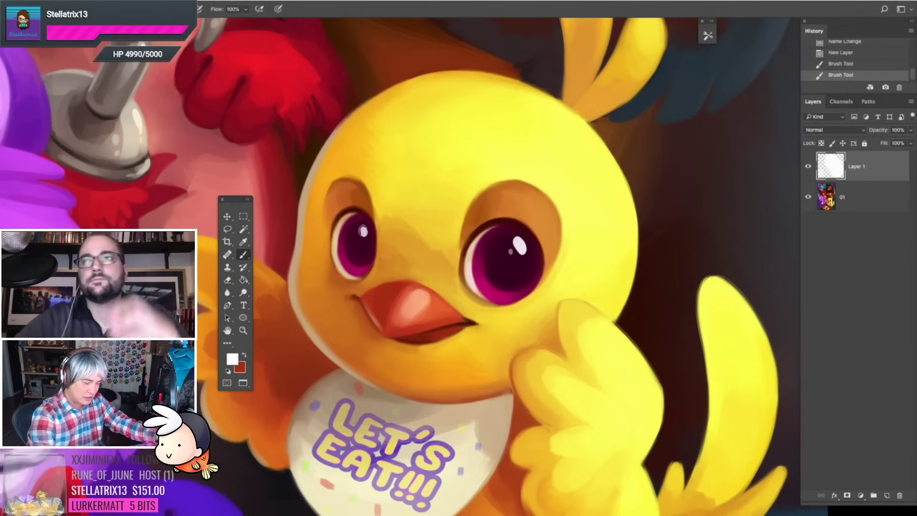
{"action": "left_click", "coordinate": [354, 235]}
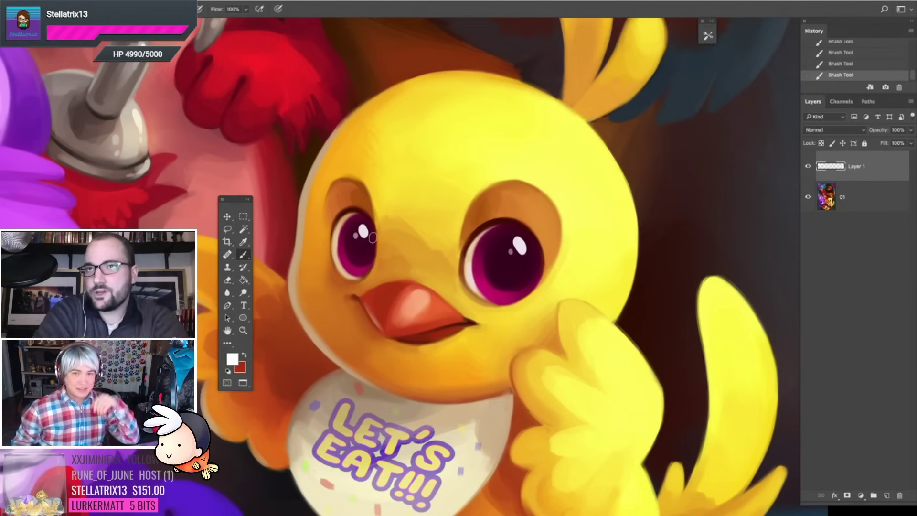
Step: Try extra white strokes in the lower part of the chick's larger iris and undo them
{"action": "mouse_move", "coordinate": [508, 267]}
{"action": "left_mouse_down"}
{"action": "mouse_move", "coordinate": [519, 279]}
{"action": "mouse_move", "coordinate": [492, 268]}
{"action": "mouse_move", "coordinate": [525, 280]}
{"action": "mouse_move", "coordinate": [531, 297]}
{"action": "left_mouse_up"}
{"action": "key", "text": "super+z"}
{"action": "key", "text": "super+z"}
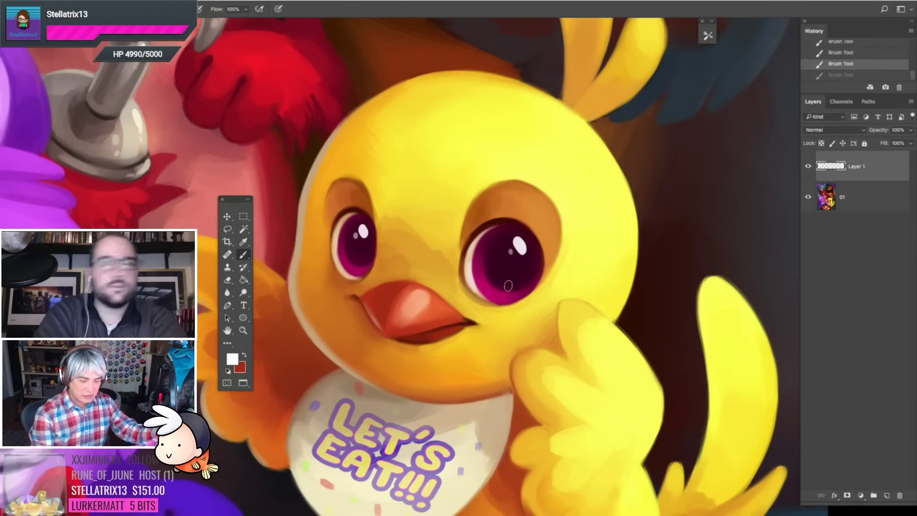
{"action": "left_click_drag", "start_coordinate": [496, 267], "coordinate": [498, 270]}
{"action": "key", "text": "v"}
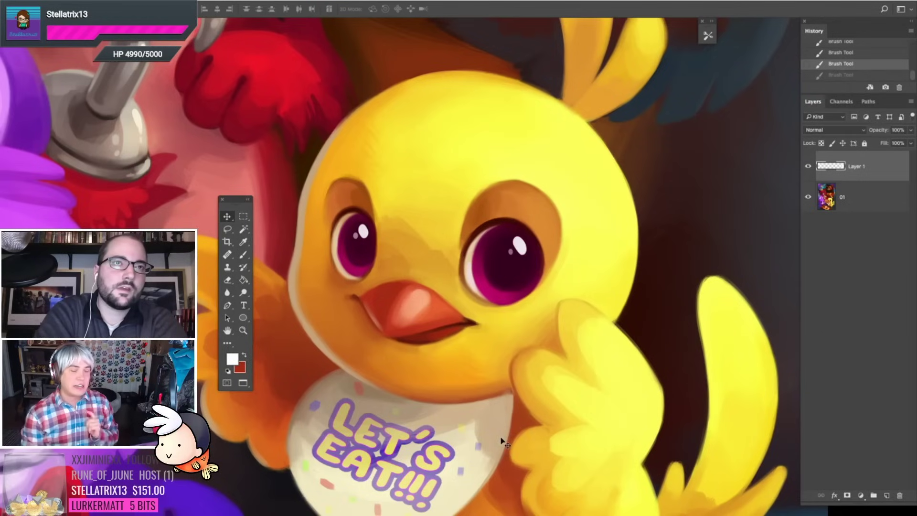
{"action": "double_click", "coordinate": [872, 168]}
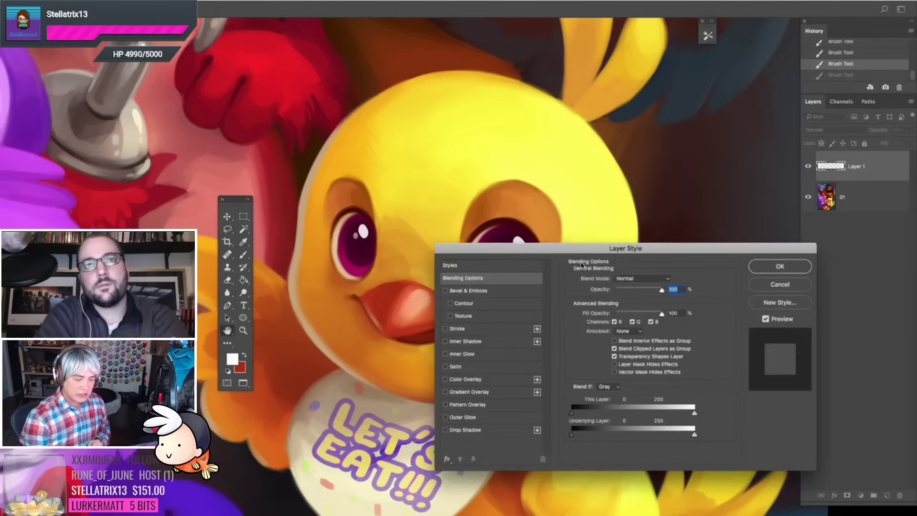
{"action": "left_click_drag", "start_coordinate": [602, 251], "coordinate": [677, 77]}
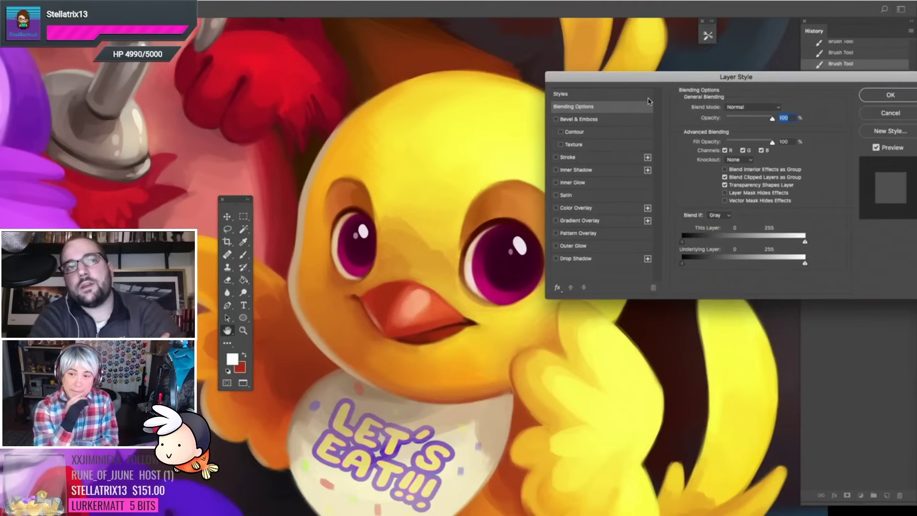
{"action": "key", "text": "Return"}
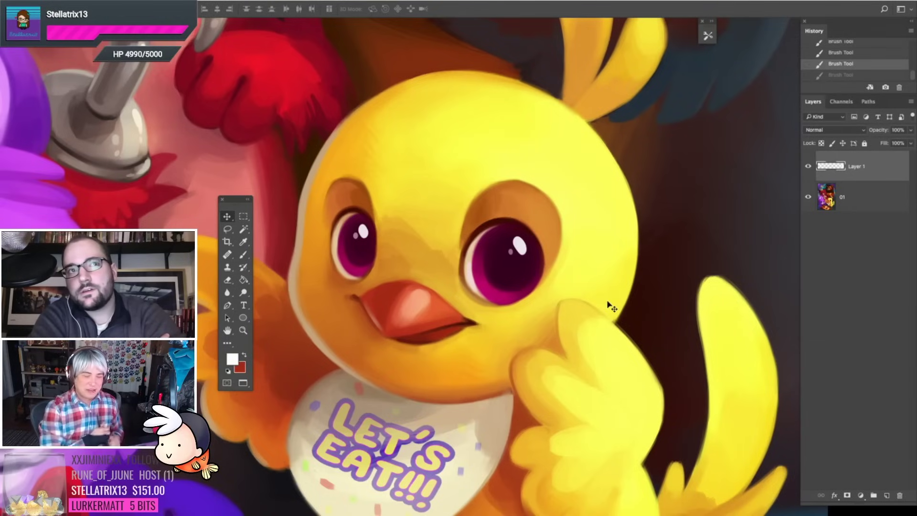
Step: Sketch white arrows showing the light direction towards the chick's head, and undo them
{"action": "key", "text": "b"}
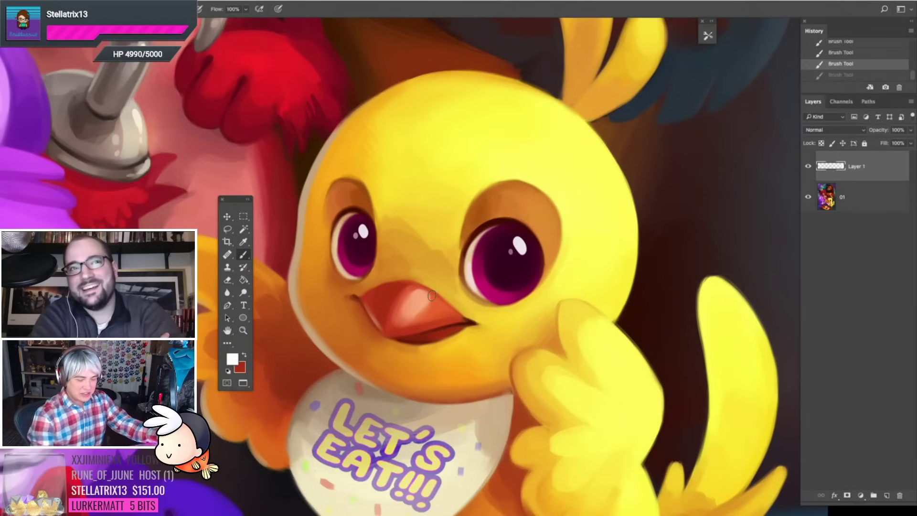
{"action": "left_click_drag", "start_coordinate": [664, 101], "coordinate": [576, 196]}
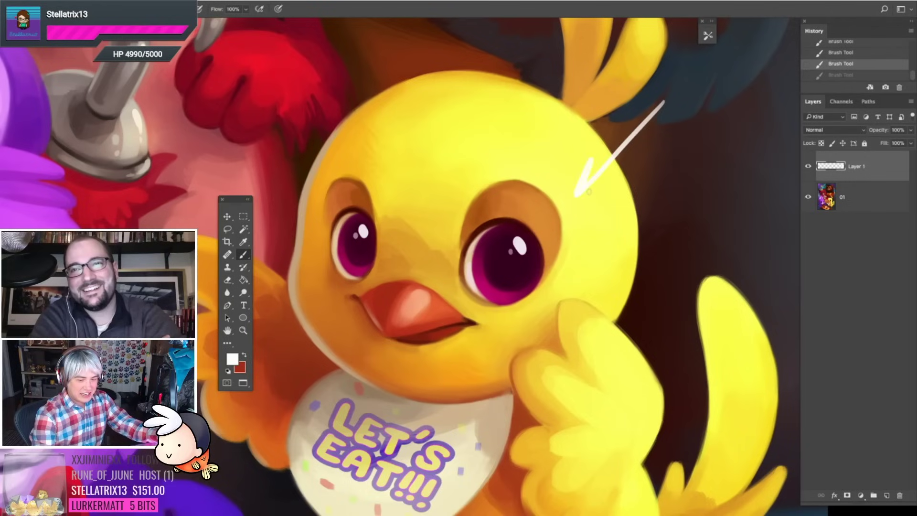
{"action": "key", "text": "ctrl+z"}
{"action": "left_click_drag", "start_coordinate": [705, 103], "coordinate": [688, 148]}
{"action": "left_click_drag", "start_coordinate": [502, 45], "coordinate": [500, 72]}
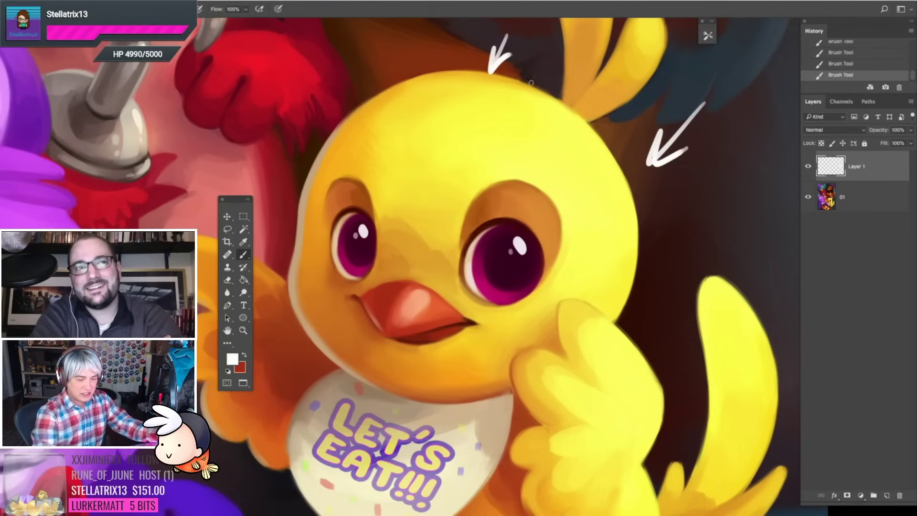
{"action": "key", "text": "ctrl+z"}
{"action": "key", "text": "ctrl+z"}
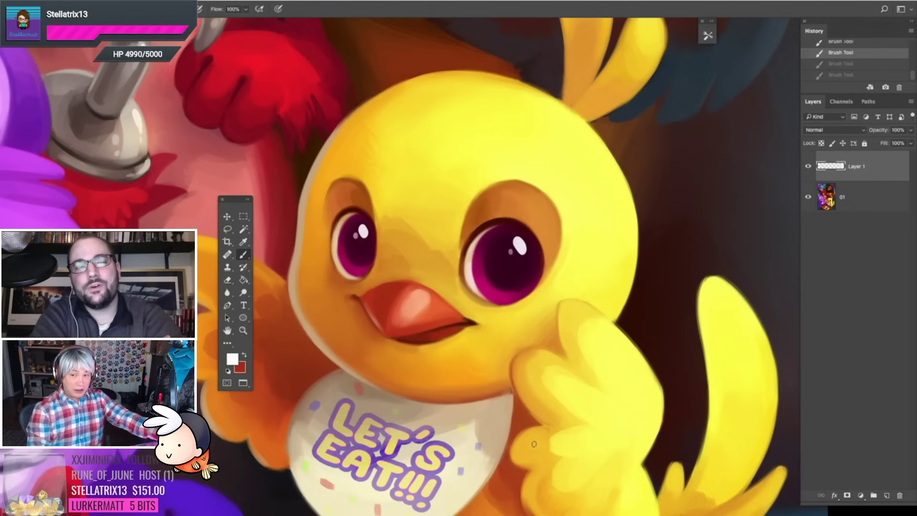
Step: Sketch a white demonstration eyeball with a filled dot and curved contour lines beside the chick's head
{"action": "mouse_move", "coordinate": [710, 136]}
{"action": "left_mouse_down"}
{"action": "mouse_move", "coordinate": [674, 203]}
{"action": "mouse_move", "coordinate": [710, 131]}
{"action": "left_mouse_up"}
{"action": "left_click", "coordinate": [655, 164]}
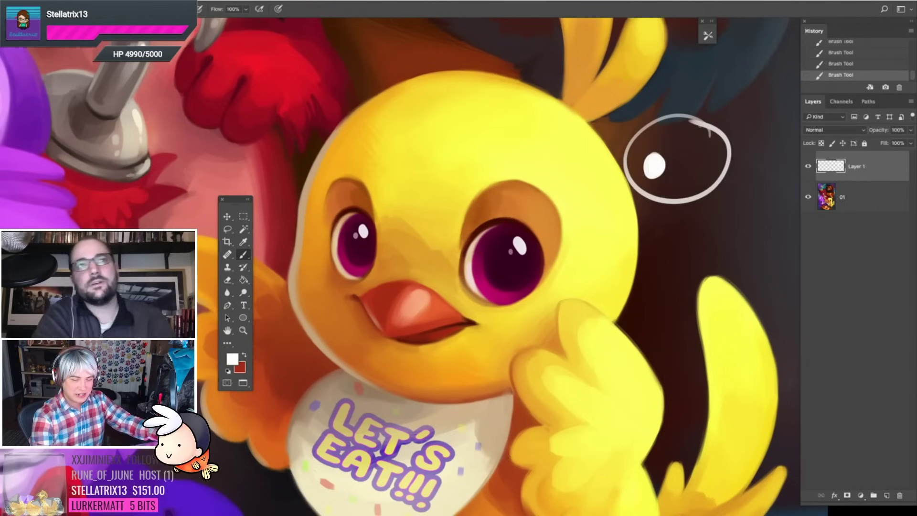
{"action": "mouse_move", "coordinate": [658, 153]}
{"action": "left_mouse_down"}
{"action": "mouse_move", "coordinate": [691, 122]}
{"action": "mouse_move", "coordinate": [721, 144]}
{"action": "mouse_move", "coordinate": [699, 188]}
{"action": "left_mouse_up"}
{"action": "mouse_move", "coordinate": [661, 174]}
{"action": "left_mouse_down"}
{"action": "mouse_move", "coordinate": [665, 195]}
{"action": "mouse_move", "coordinate": [632, 178]}
{"action": "left_mouse_up"}
{"action": "mouse_move", "coordinate": [650, 157]}
{"action": "left_mouse_down"}
{"action": "mouse_move", "coordinate": [640, 181]}
{"action": "mouse_move", "coordinate": [625, 154]}
{"action": "left_mouse_up"}
{"action": "left_click_drag", "start_coordinate": [653, 155], "coordinate": [668, 119]}
{"action": "key", "text": "m"}
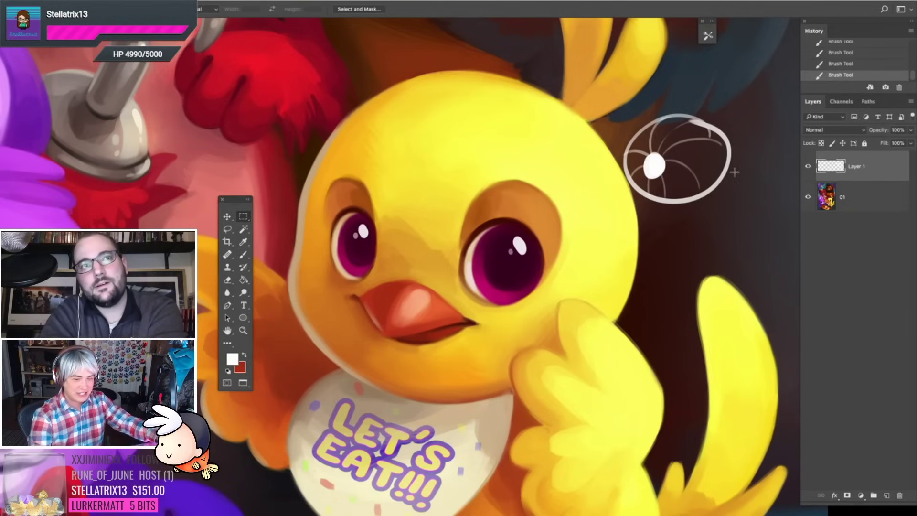
{"action": "left_click_drag", "start_coordinate": [768, 90], "coordinate": [568, 230]}
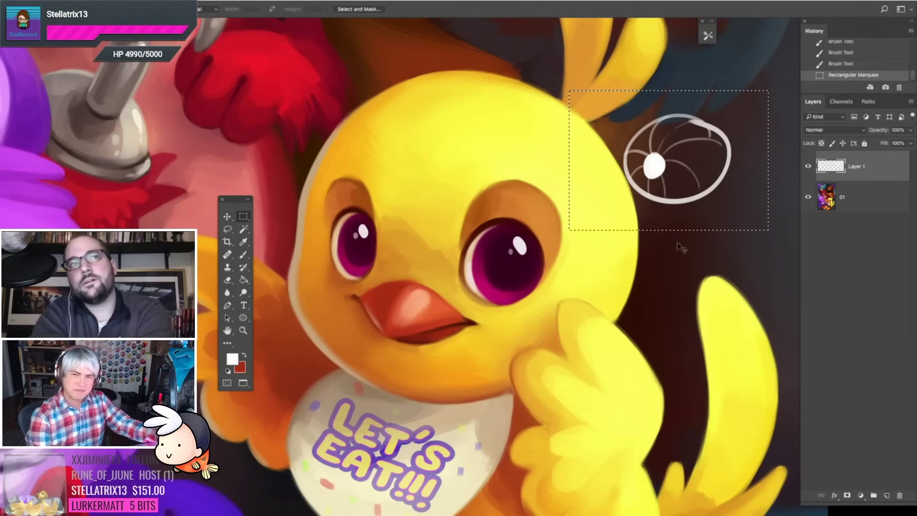
{"action": "key", "text": "ctrl+d"}
Step: Add a light-direction arrow above the demonstration eyeball and paint a large and a small highlight inside it
{"action": "key", "text": "b"}
{"action": "left_click_drag", "start_coordinate": [748, 71], "coordinate": [743, 101]}
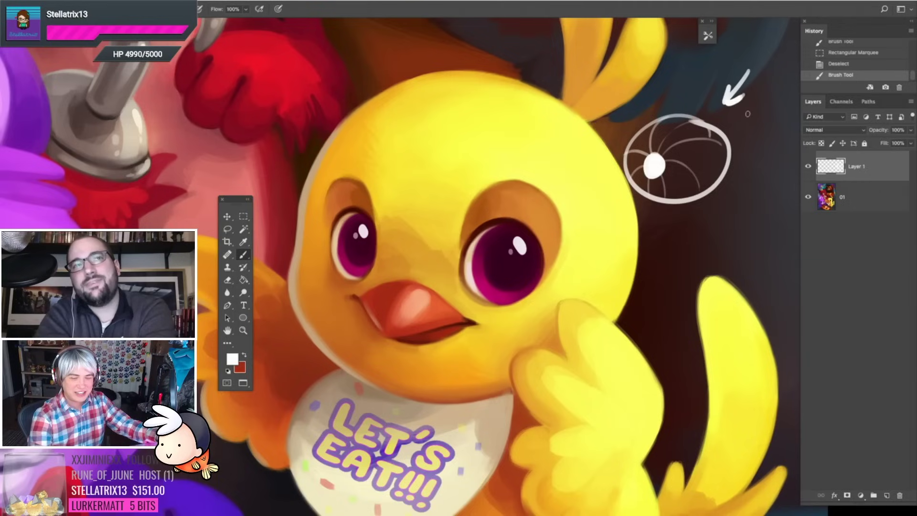
{"action": "left_click_drag", "start_coordinate": [678, 139], "coordinate": [689, 153]}
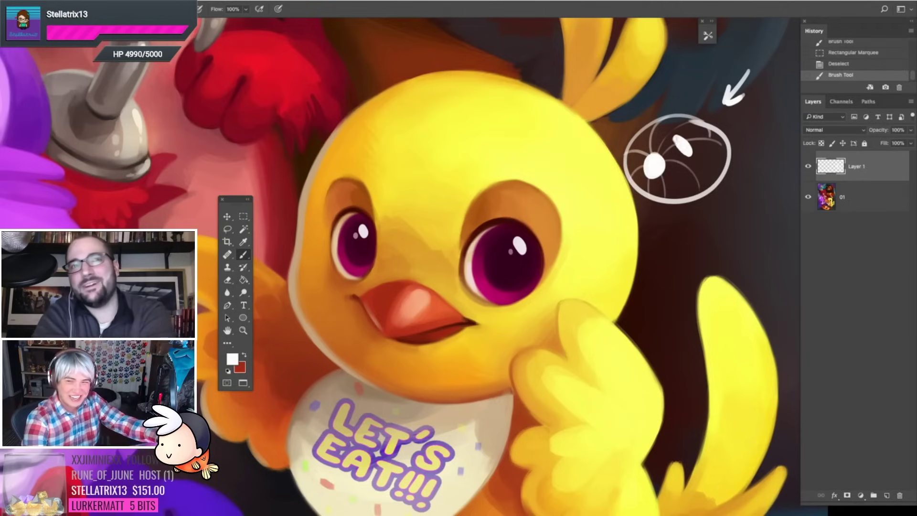
{"action": "left_click", "coordinate": [696, 159]}
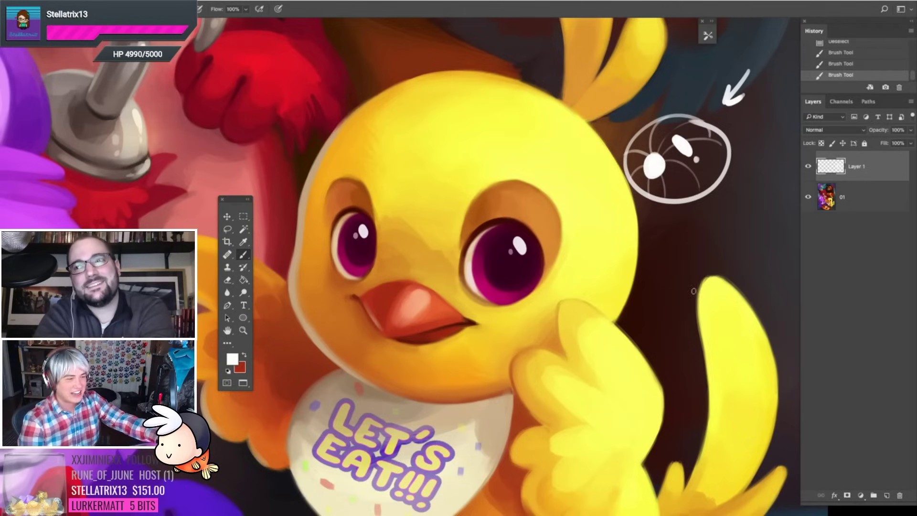
Step: Select the whole demonstration sketch beside the chick's head and cut it from Layer 1
{"action": "key", "text": "m"}
{"action": "left_click_drag", "start_coordinate": [601, 221], "coordinate": [782, 45]}
{"action": "key", "text": "ctrl+x"}
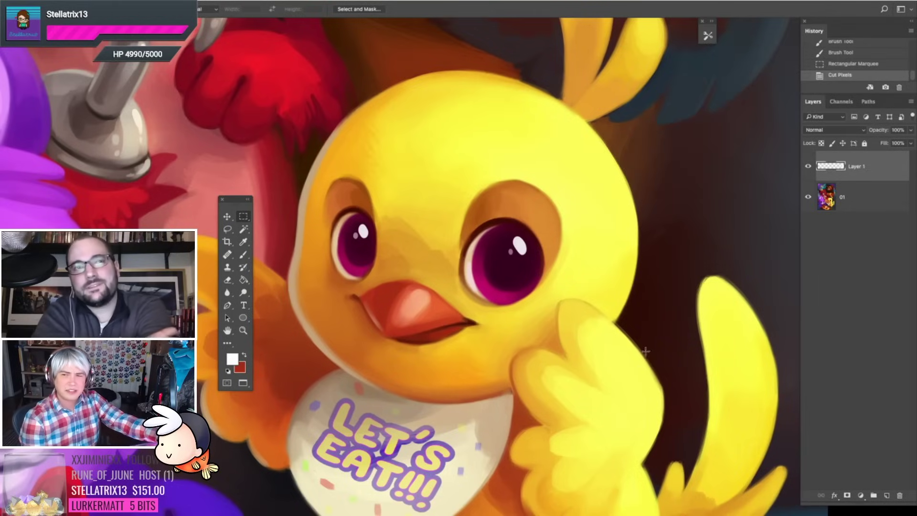
Step: Erase across the lower part of the chick's larger iris on Layer 1, then return to the Brush tool
{"action": "key", "text": "b"}
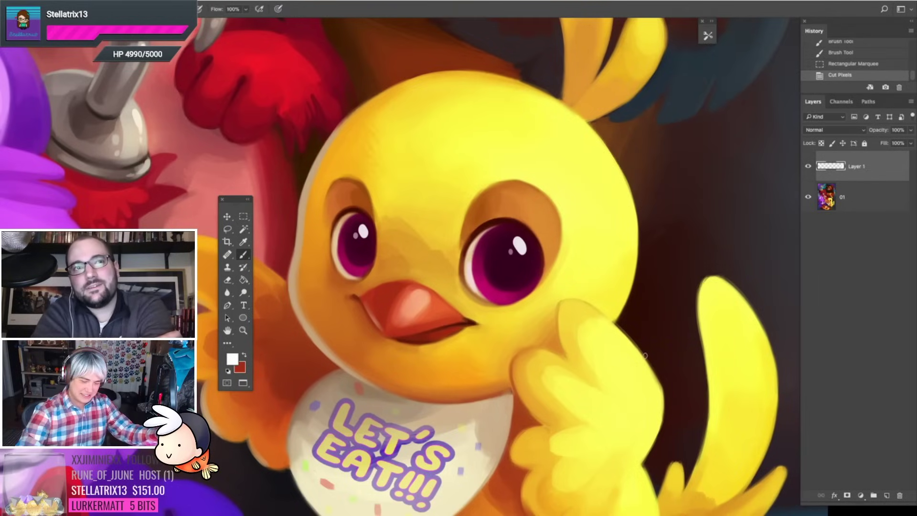
{"action": "key", "text": "e"}
{"action": "left_click_drag", "start_coordinate": [486, 266], "coordinate": [495, 298]}
{"action": "key", "text": "b"}
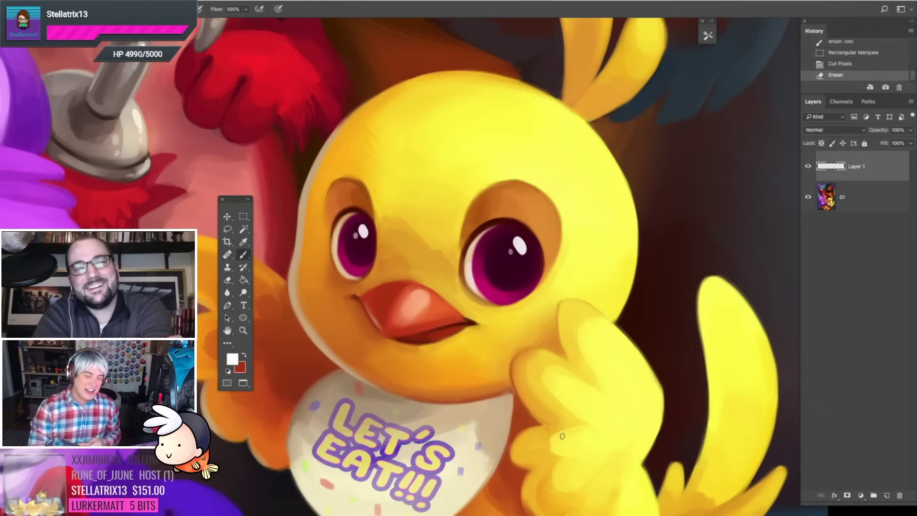
Step: Add an Outer Glow effect to Layer 1 and try a Color Overlay on the eye highlights
{"action": "double_click", "coordinate": [864, 175]}
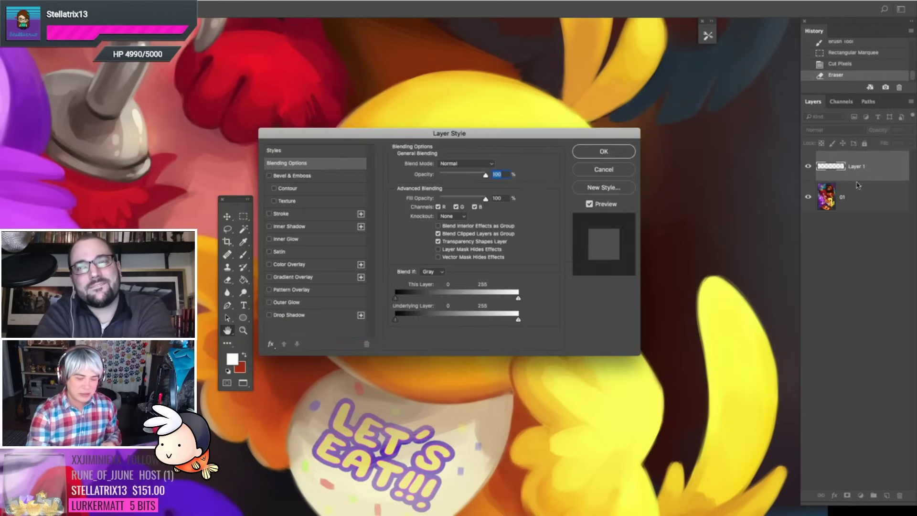
{"action": "left_click_drag", "start_coordinate": [490, 137], "coordinate": [656, 102]}
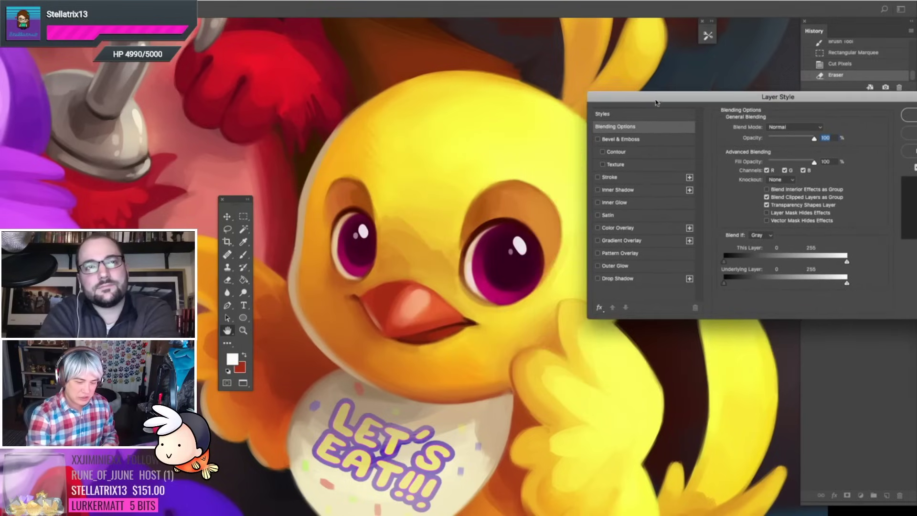
{"action": "left_click", "coordinate": [619, 266]}
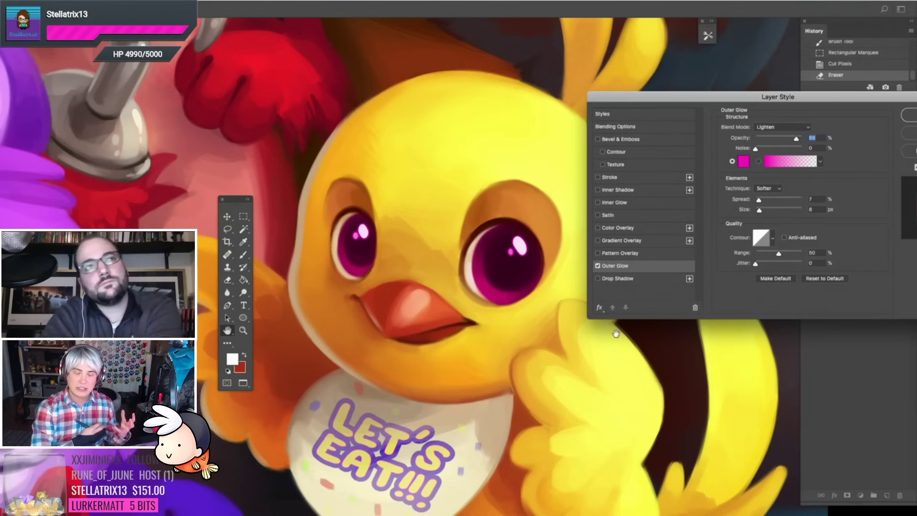
{"action": "left_click", "coordinate": [632, 229]}
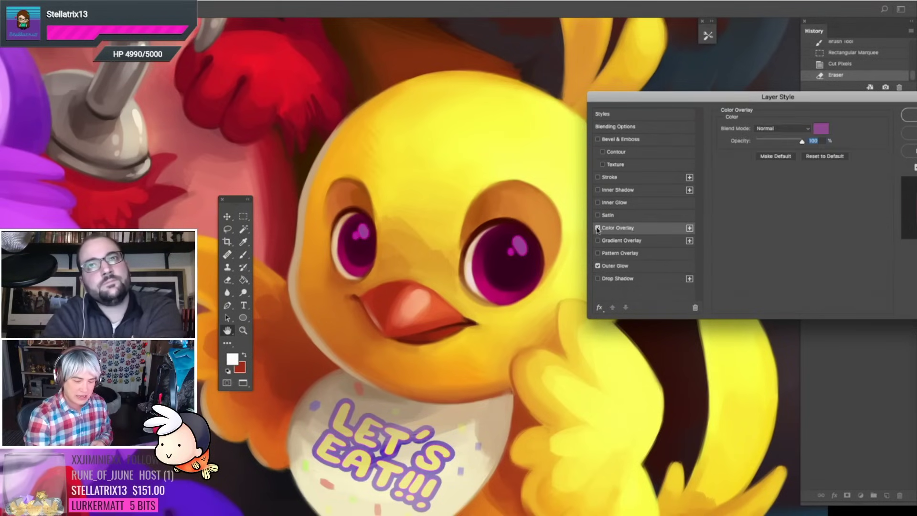
{"action": "left_click", "coordinate": [611, 266]}
Step: Set the outer glow colour of Layer 1 to bright red, ff1233
{"action": "left_click", "coordinate": [743, 162]}
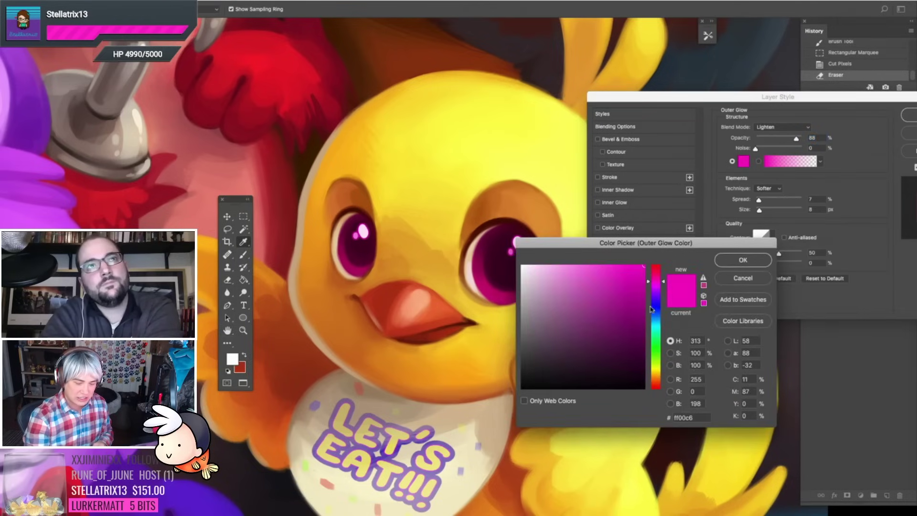
{"action": "left_click", "coordinate": [656, 271]}
{"action": "left_click", "coordinate": [655, 267]}
{"action": "left_click", "coordinate": [636, 266]}
{"action": "left_click_drag", "start_coordinate": [619, 244], "coordinate": [685, 223]}
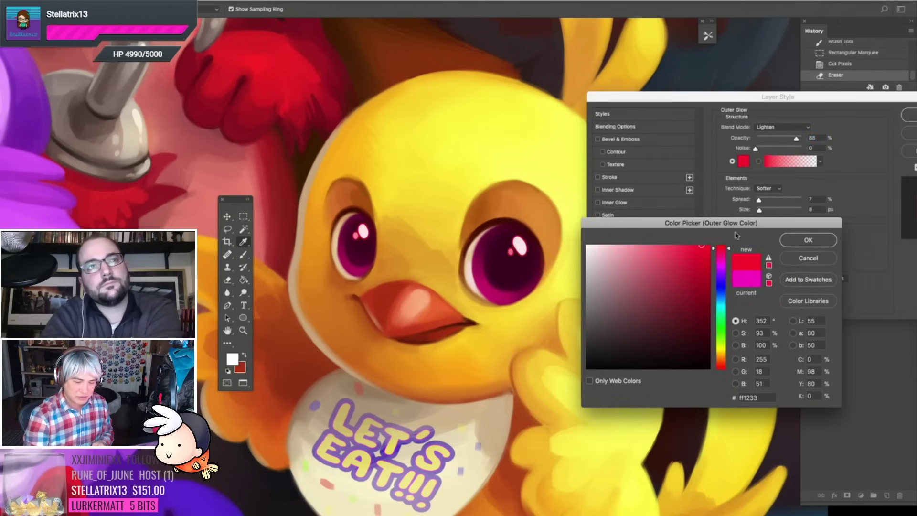
{"action": "left_click", "coordinate": [807, 240]}
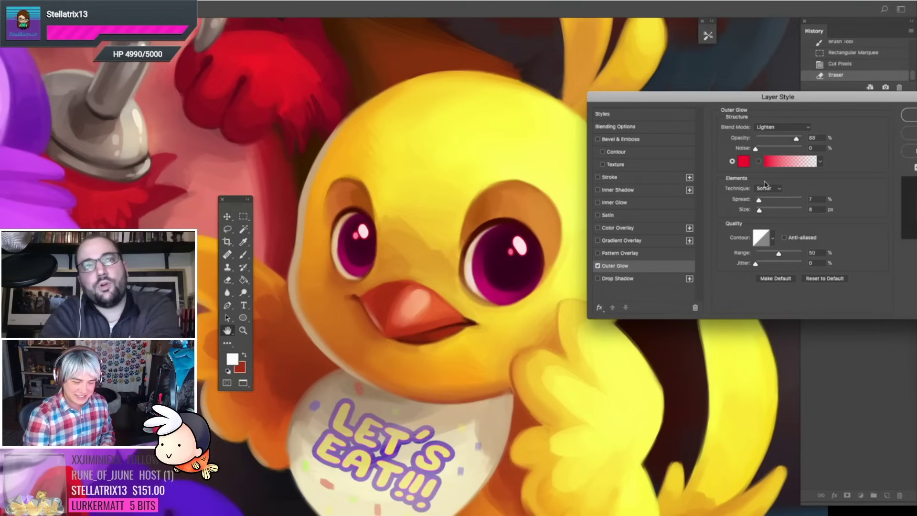
Step: Try muted red and green shades for the outer glow colour
{"action": "left_click", "coordinate": [744, 161]}
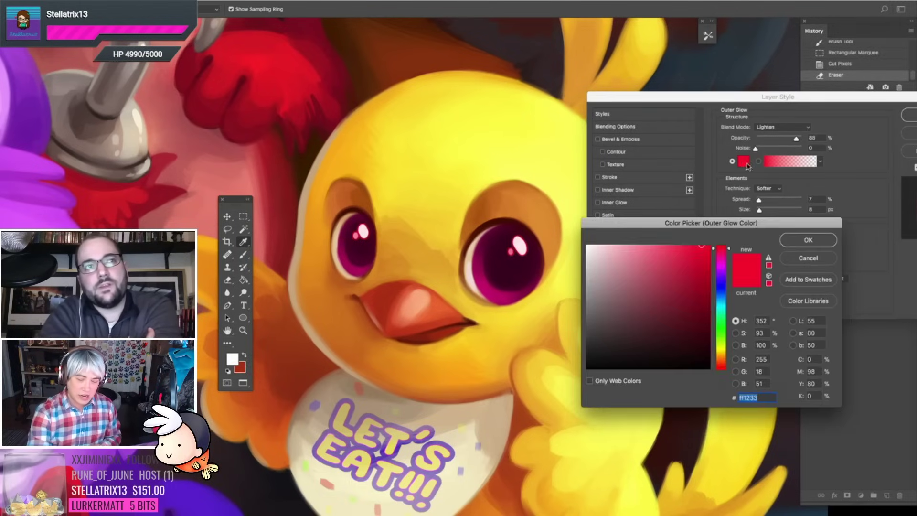
{"action": "left_click_drag", "start_coordinate": [722, 226], "coordinate": [677, 244]}
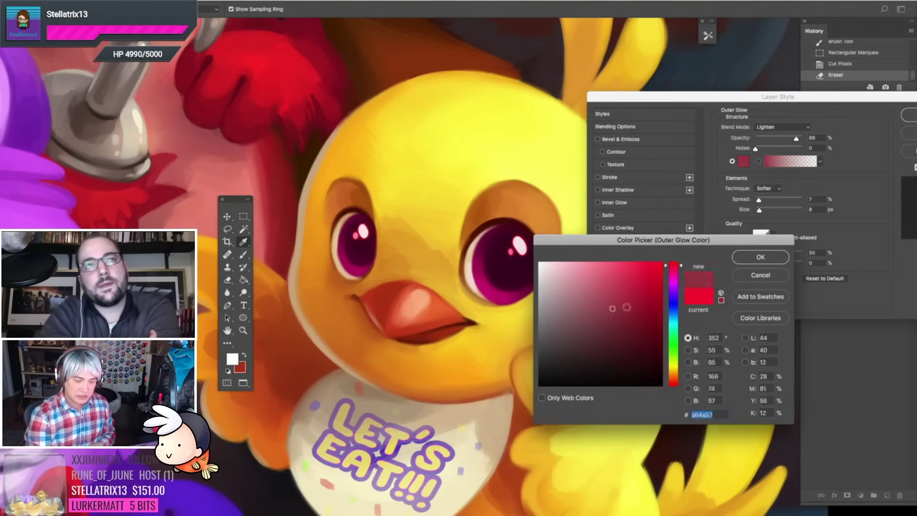
{"action": "left_click", "coordinate": [748, 258]}
{"action": "left_click", "coordinate": [744, 165]}
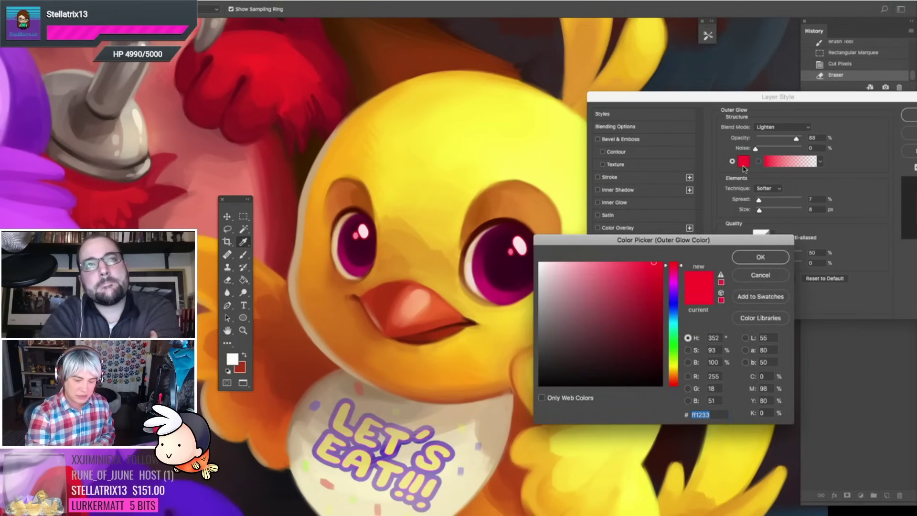
{"action": "left_click", "coordinate": [593, 336]}
{"action": "left_click", "coordinate": [627, 285]}
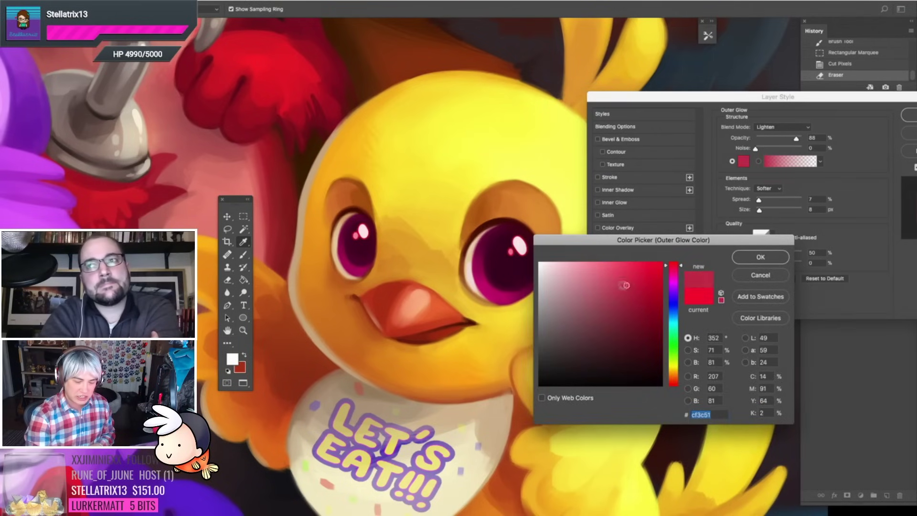
{"action": "left_click", "coordinate": [673, 337]}
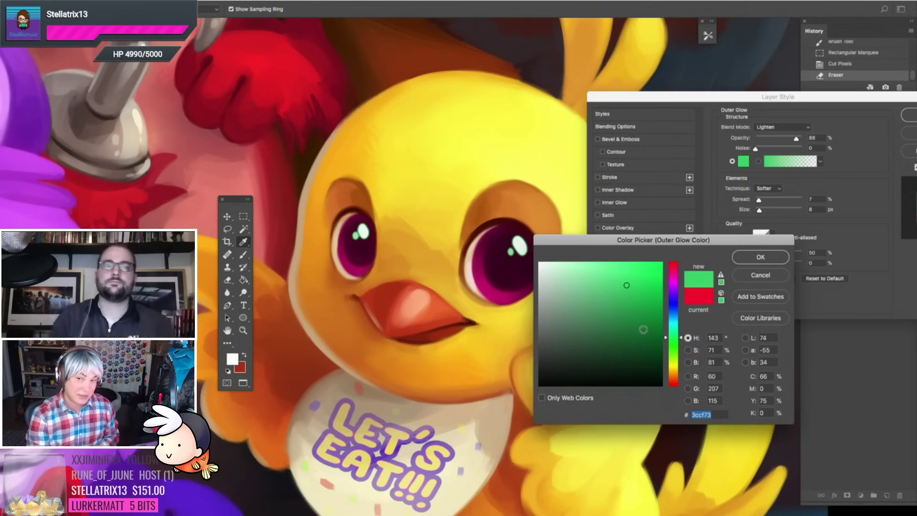
Step: Set the outer glow colour to the pinkish red ff2970
{"action": "left_click", "coordinate": [673, 273]}
{"action": "left_click", "coordinate": [643, 263]}
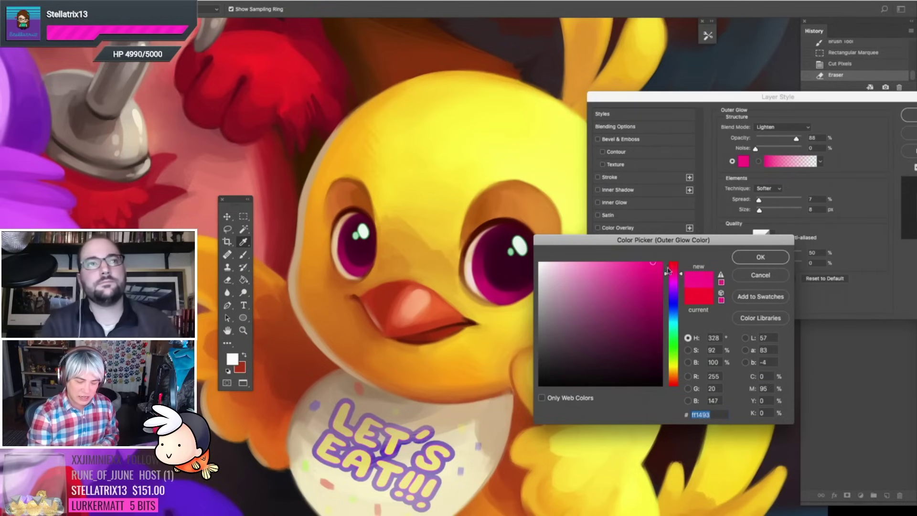
{"action": "left_click", "coordinate": [674, 269]}
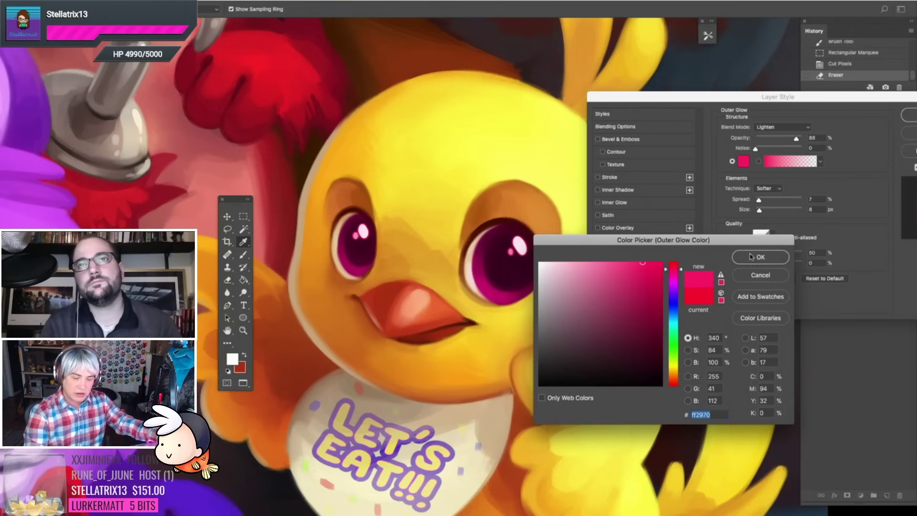
{"action": "key", "text": "Return"}
Step: Set the outer glow's spread to 9 and size to 24 px, lower its opacity and apply the layer style
{"action": "left_click_drag", "start_coordinate": [524, 187], "coordinate": [498, 487]}
{"action": "left_click_drag", "start_coordinate": [513, 280], "coordinate": [457, 494]}
{"action": "scroll", "coordinate": [493, 389], "scroll_direction": "down", "scroll_amount": 10}
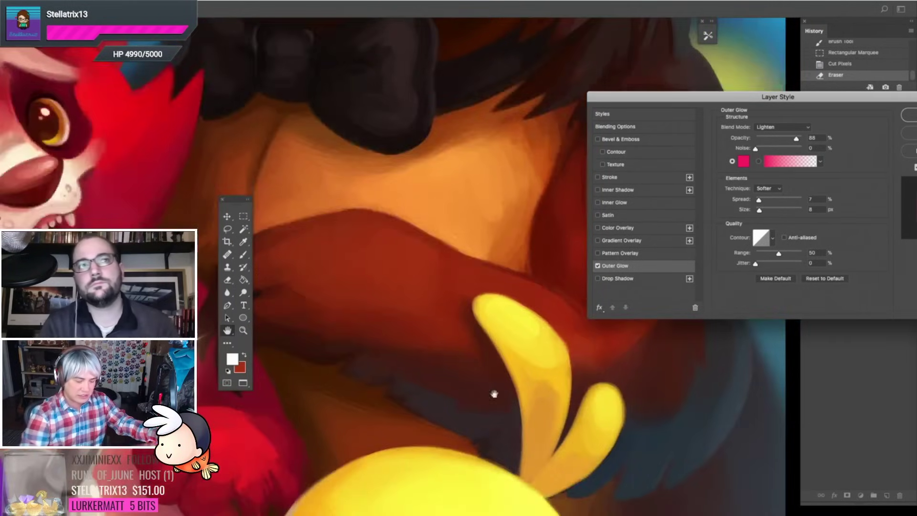
{"action": "scroll", "coordinate": [529, 401], "scroll_direction": "down", "scroll_amount": 5}
{"action": "scroll", "coordinate": [529, 402], "scroll_direction": "up", "scroll_amount": 1}
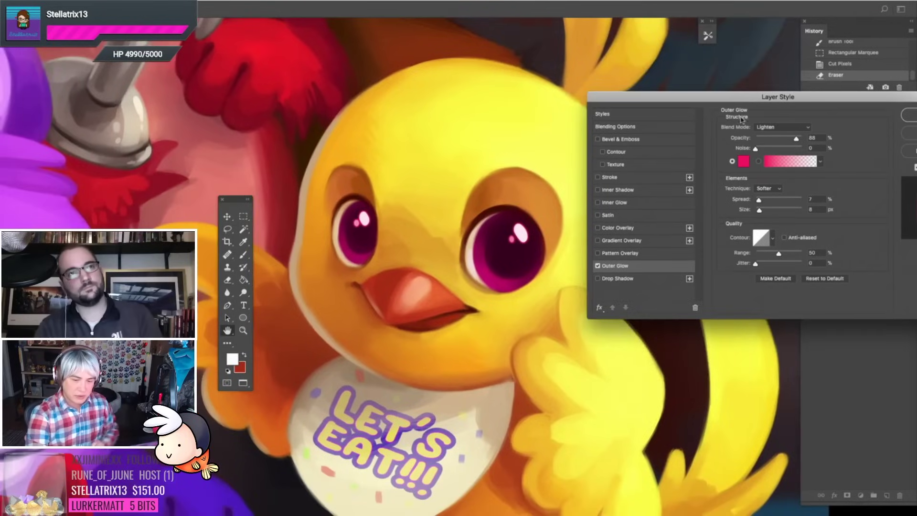
{"action": "left_click_drag", "start_coordinate": [729, 104], "coordinate": [707, 159]}
{"action": "left_click_drag", "start_coordinate": [737, 255], "coordinate": [741, 266]}
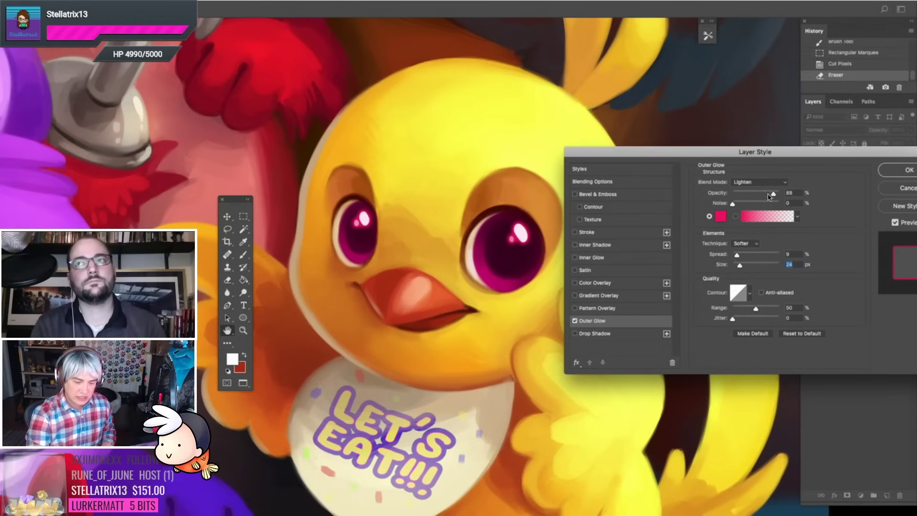
{"action": "left_click_drag", "start_coordinate": [773, 195], "coordinate": [754, 200]}
{"action": "left_click_drag", "start_coordinate": [668, 155], "coordinate": [571, 258]}
{"action": "left_click", "coordinate": [803, 273]}
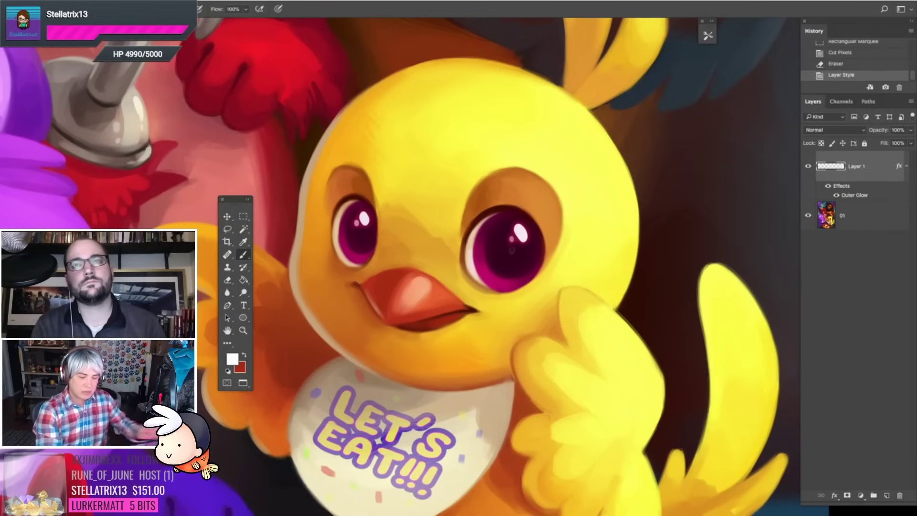
Step: Delete Layer 1 with the painted eye highlights and create a new empty layer above layer 01
{"action": "key", "text": "v"}
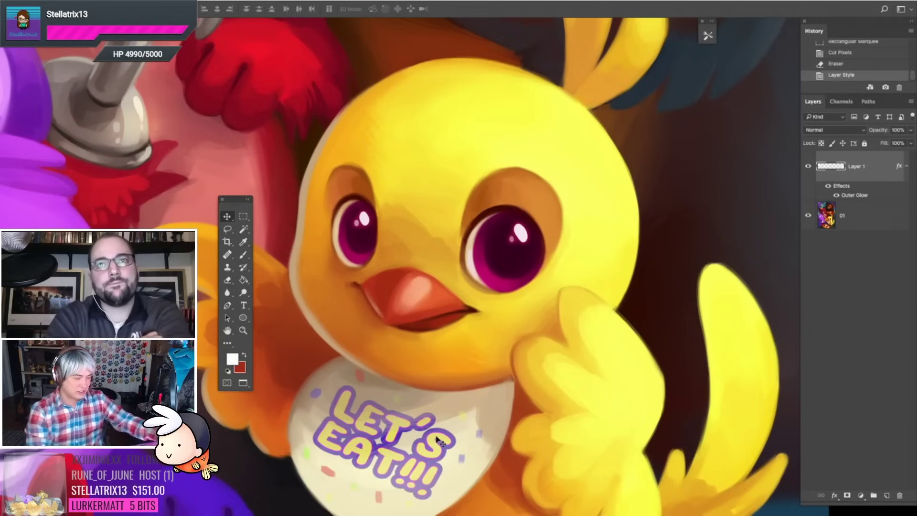
{"action": "left_click_drag", "start_coordinate": [319, 361], "coordinate": [645, 485]}
{"action": "left_click_drag", "start_coordinate": [524, 166], "coordinate": [437, 480]}
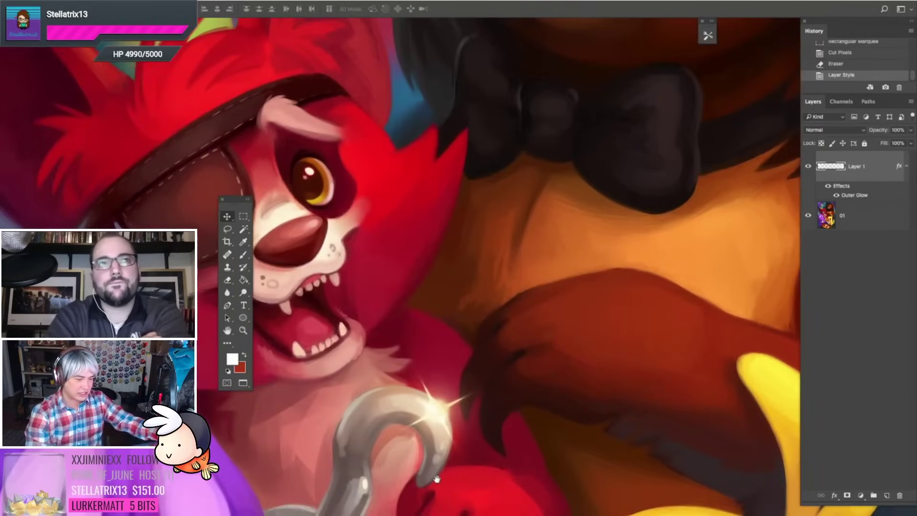
{"action": "left_click_drag", "start_coordinate": [621, 277], "coordinate": [585, 368]}
{"action": "key", "text": "Delete"}
{"action": "left_click_drag", "start_coordinate": [667, 368], "coordinate": [643, 415]}
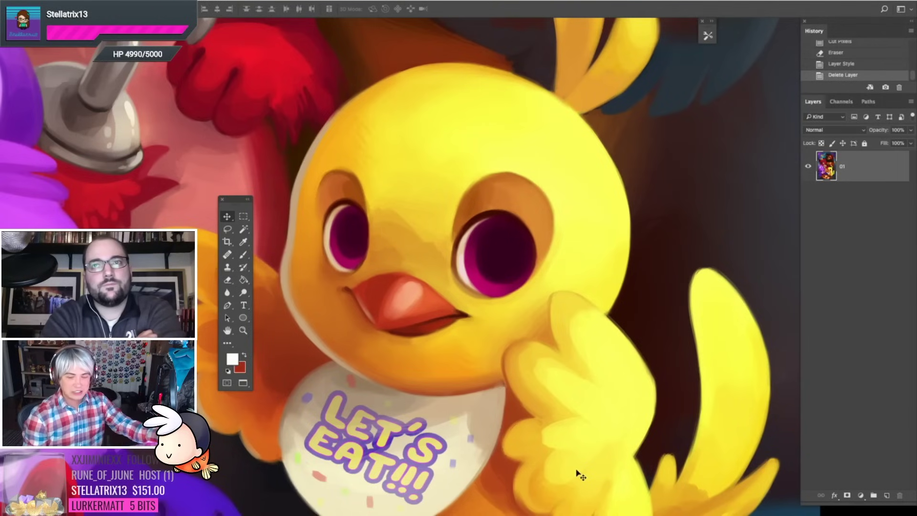
{"action": "left_click", "coordinate": [887, 496]}
Step: Choose the soft round 1100 px brush tip and reduce its size to well under the width of the larger eye
{"action": "key", "text": "b"}
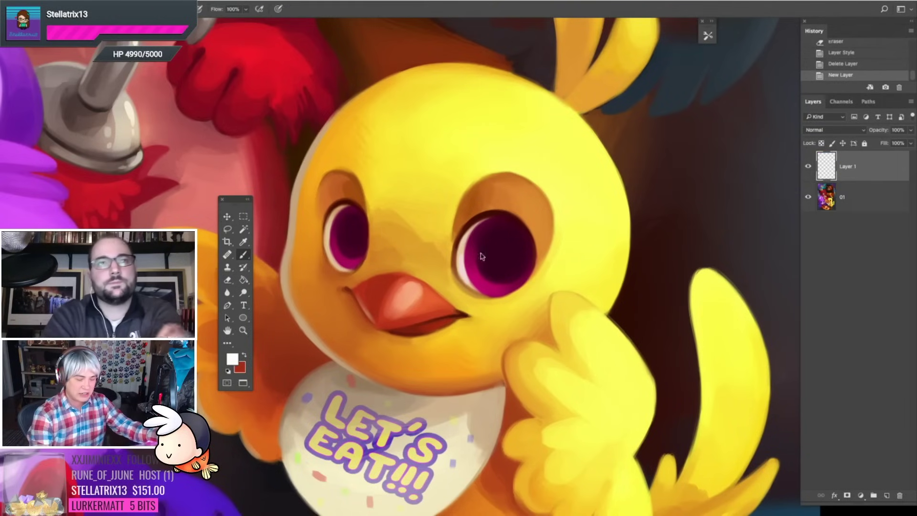
{"action": "right_click", "coordinate": [482, 256]}
{"action": "left_click", "coordinate": [463, 300]}
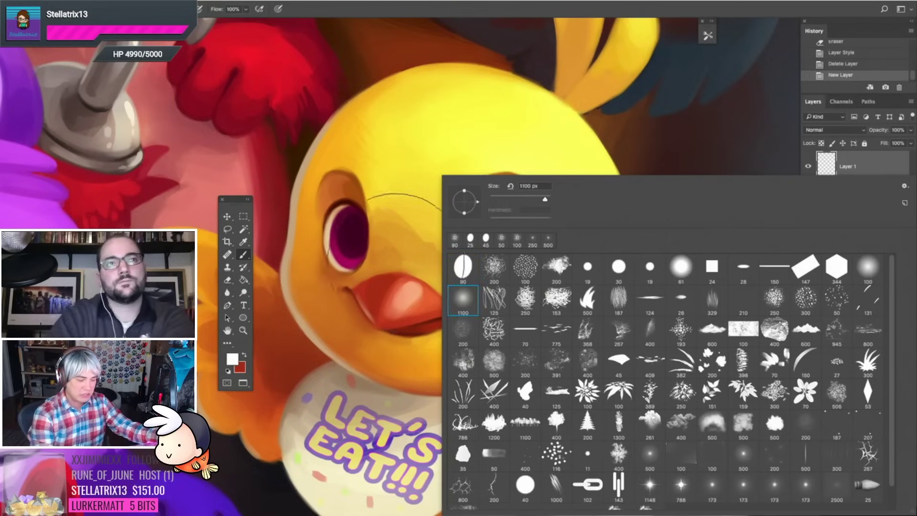
{"action": "left_click", "coordinate": [321, 281]}
{"action": "key", "text": "super+z"}
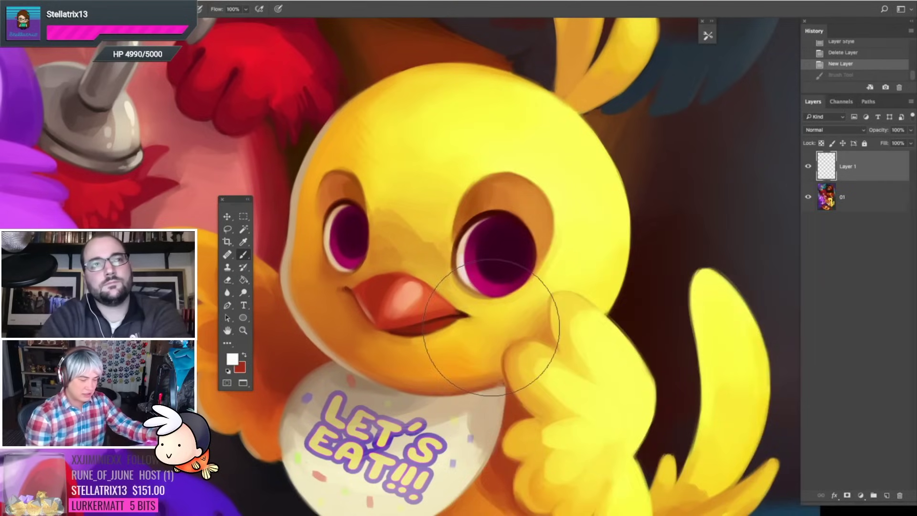
{"action": "key", "text": "bracketleft"}
{"action": "key", "text": "bracketleft"}
{"action": "key", "text": "bracketleft"}
{"action": "key", "text": "bracketleft"}
{"action": "key", "text": "bracketleft"}
{"action": "key", "text": "bracketleft"}
{"action": "key", "text": "bracketleft"}
{"action": "key", "text": "bracketleft"}
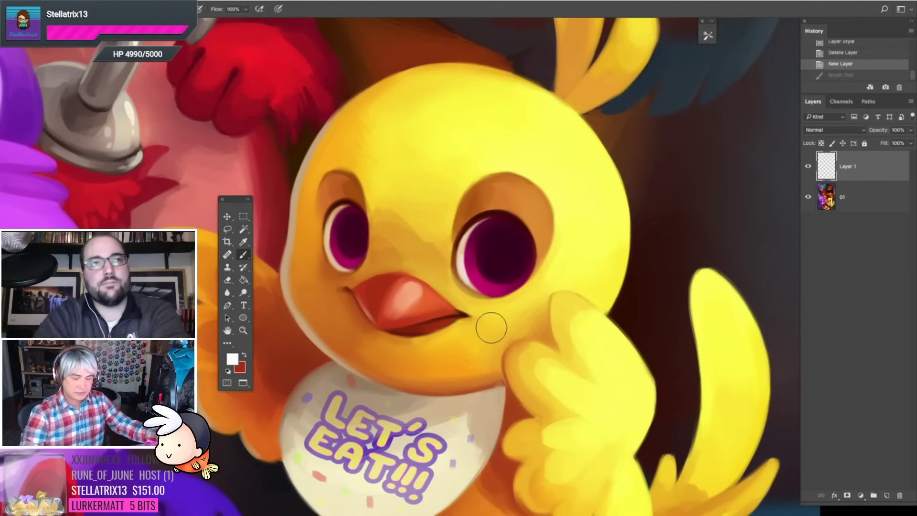
Step: Try soft white test strokes across the larger eye and on the dark background beside the chick's head
{"action": "mouse_move", "coordinate": [528, 198]}
{"action": "left_mouse_down"}
{"action": "mouse_move", "coordinate": [450, 275]}
{"action": "mouse_move", "coordinate": [472, 452]}
{"action": "left_mouse_up"}
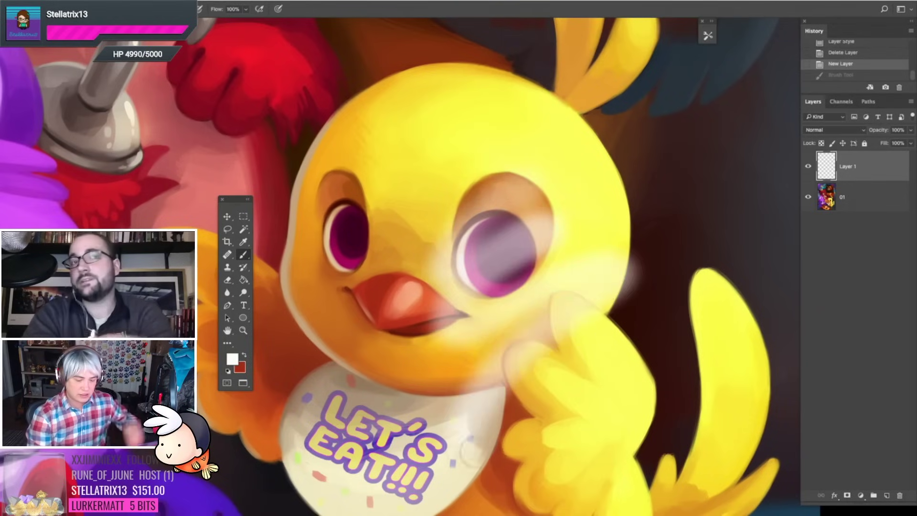
{"action": "key", "text": "ctrl+z"}
{"action": "mouse_move", "coordinate": [661, 192]}
{"action": "left_mouse_down"}
{"action": "mouse_move", "coordinate": [696, 194]}
{"action": "mouse_move", "coordinate": [700, 186]}
{"action": "left_mouse_up"}
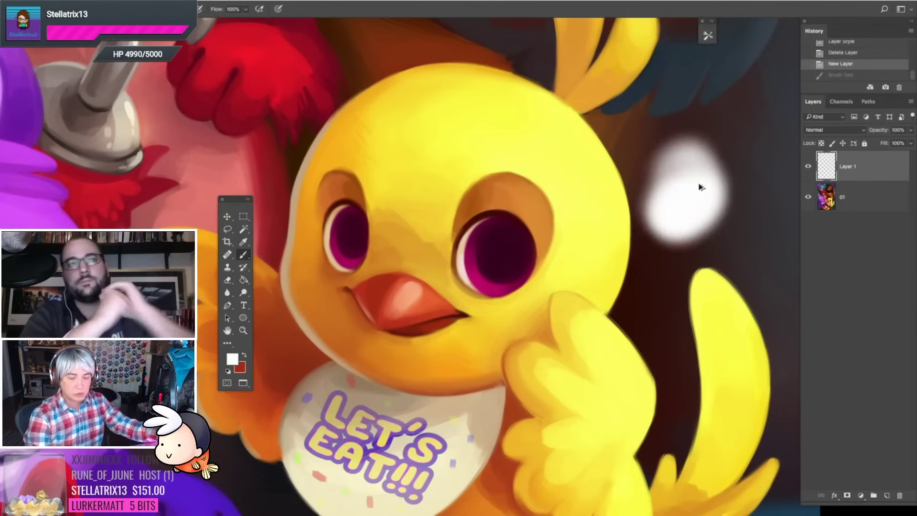
{"action": "key", "text": "ctrl+z"}
{"action": "mouse_move", "coordinate": [684, 152]}
{"action": "left_mouse_down"}
{"action": "mouse_move", "coordinate": [700, 174]}
{"action": "mouse_move", "coordinate": [668, 211]}
{"action": "mouse_move", "coordinate": [670, 224]}
{"action": "mouse_move", "coordinate": [693, 172]}
{"action": "left_mouse_up"}
{"action": "key", "text": "ctrl+z"}
{"action": "key", "text": "ctrl+z"}
{"action": "mouse_move", "coordinate": [682, 211]}
{"action": "left_mouse_down"}
{"action": "mouse_move", "coordinate": [640, 196]}
{"action": "mouse_move", "coordinate": [701, 160]}
{"action": "mouse_move", "coordinate": [640, 210]}
{"action": "left_mouse_up"}
{"action": "key", "text": "ctrl+z"}
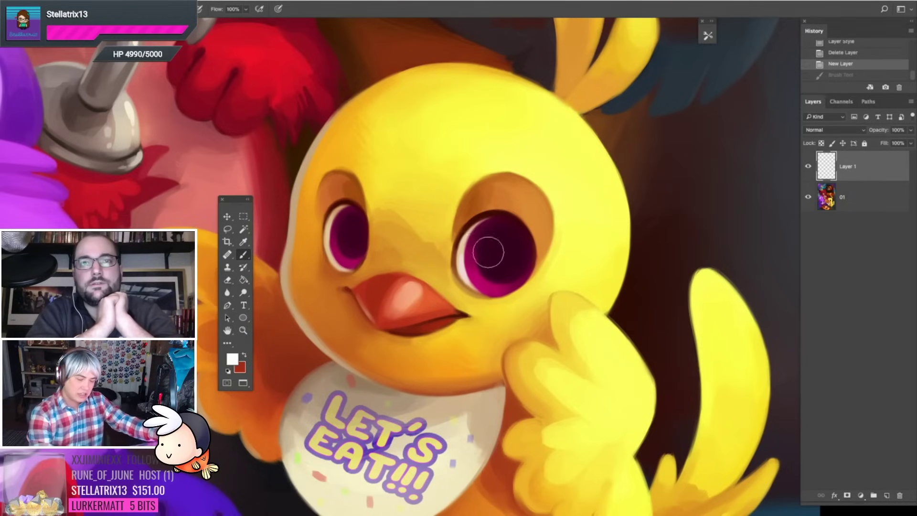
Step: Paint a soft white glow over the upper part of both of the chick's irises on Layer 1
{"action": "left_click_drag", "start_coordinate": [497, 242], "coordinate": [501, 242]}
{"action": "left_click_drag", "start_coordinate": [354, 224], "coordinate": [351, 227]}
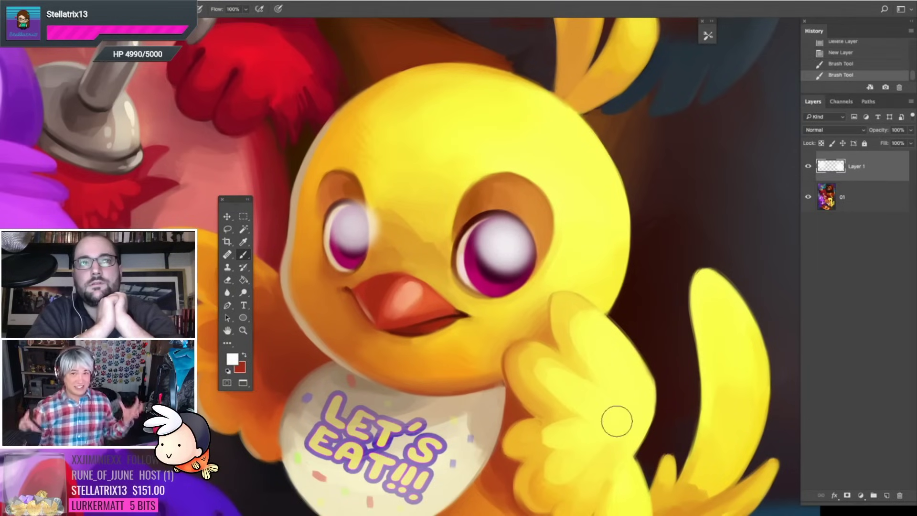
Step: Rotate the canvas and erase the white overspill around the larger eye's rim with the 200 px speckled tip reduced in size
{"action": "key", "text": "r"}
{"action": "mouse_move", "coordinate": [624, 258]}
{"action": "left_mouse_down"}
{"action": "mouse_move", "coordinate": [624, 246]}
{"action": "mouse_move", "coordinate": [369, 170]}
{"action": "left_mouse_up"}
{"action": "left_click_drag", "start_coordinate": [435, 266], "coordinate": [432, 225]}
{"action": "key", "text": "e"}
{"action": "right_click", "coordinate": [473, 206]}
{"action": "left_click", "coordinate": [495, 269]}
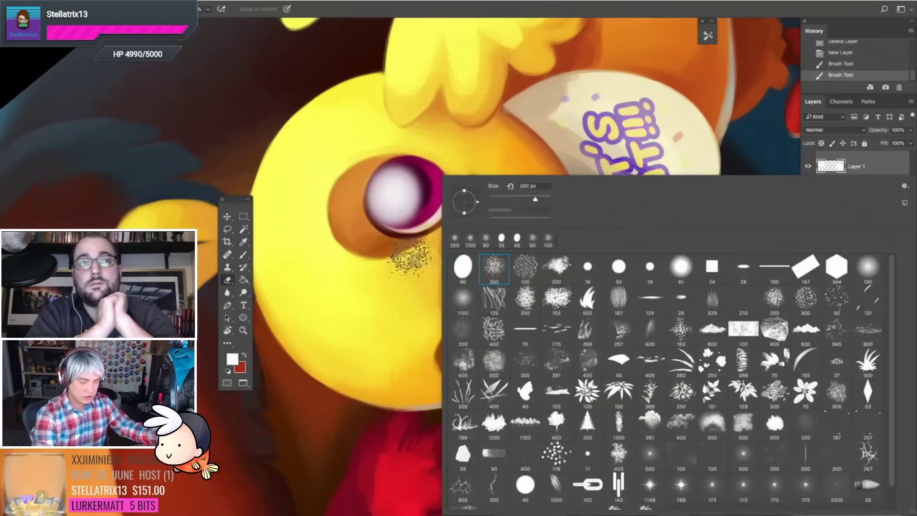
{"action": "left_click", "coordinate": [398, 243]}
{"action": "key", "text": "bracketleft"}
{"action": "key", "text": "bracketleft"}
{"action": "key", "text": "bracketleft"}
{"action": "key", "text": "bracketleft"}
{"action": "key", "text": "bracketleft"}
{"action": "key", "text": "bracketleft"}
{"action": "mouse_move", "coordinate": [381, 226]}
{"action": "left_mouse_down"}
{"action": "mouse_move", "coordinate": [372, 169]}
{"action": "mouse_move", "coordinate": [383, 158]}
{"action": "left_mouse_up"}
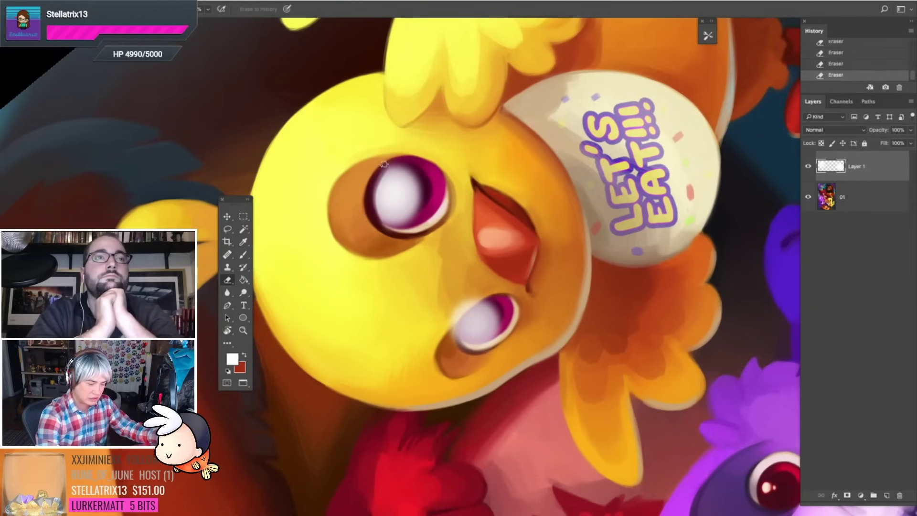
Step: Erase the white overspill around the smaller eye's rim and return the canvas to its upright orientation
{"action": "scroll", "coordinate": [436, 278], "scroll_direction": "down", "scroll_amount": 3}
{"action": "mouse_move", "coordinate": [436, 279]}
{"action": "left_mouse_down"}
{"action": "mouse_move", "coordinate": [441, 256]}
{"action": "mouse_move", "coordinate": [452, 254]}
{"action": "left_mouse_up"}
{"action": "mouse_move", "coordinate": [451, 299]}
{"action": "left_mouse_down"}
{"action": "mouse_move", "coordinate": [440, 269]}
{"action": "mouse_move", "coordinate": [473, 240]}
{"action": "left_mouse_up"}
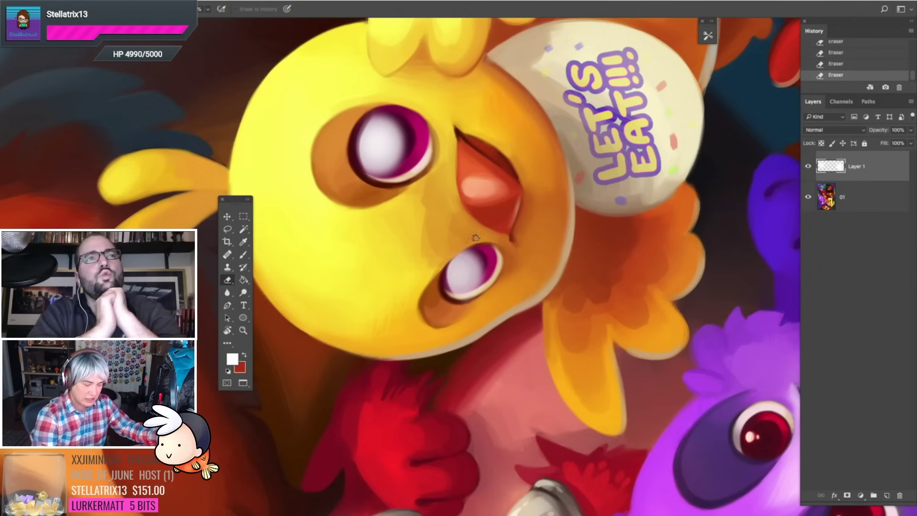
{"action": "mouse_move", "coordinate": [449, 276]}
{"action": "left_mouse_down"}
{"action": "mouse_move", "coordinate": [464, 251]}
{"action": "mouse_move", "coordinate": [441, 273]}
{"action": "left_mouse_up"}
{"action": "key", "text": "Escape"}
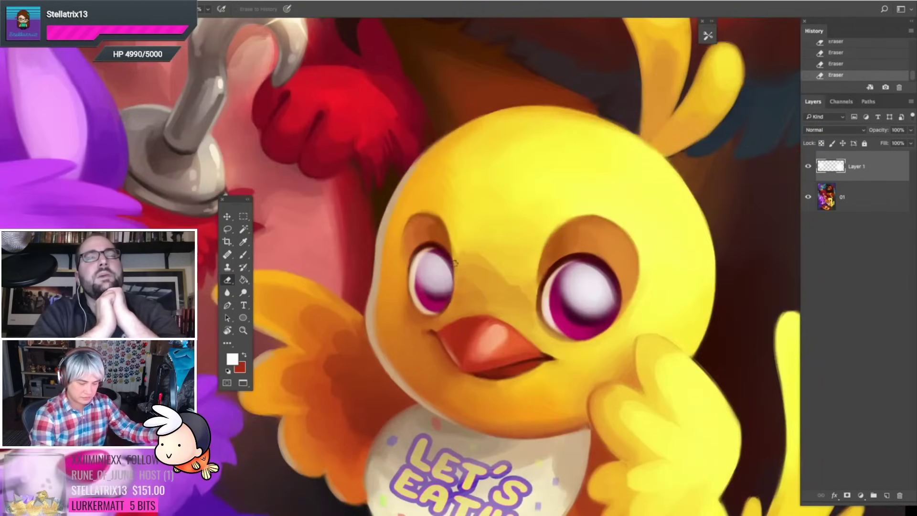
{"action": "mouse_move", "coordinate": [552, 347]}
{"action": "left_mouse_down"}
{"action": "mouse_move", "coordinate": [517, 359]}
{"action": "mouse_move", "coordinate": [494, 384]}
{"action": "left_mouse_up"}
{"action": "mouse_move", "coordinate": [571, 377]}
{"action": "left_mouse_down"}
{"action": "mouse_move", "coordinate": [542, 367]}
{"action": "mouse_move", "coordinate": [557, 358]}
{"action": "left_mouse_up"}
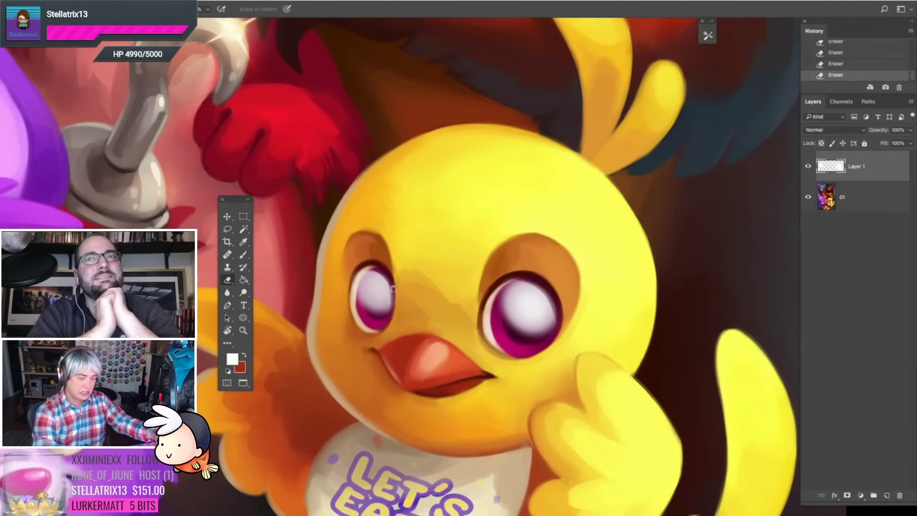
{"action": "left_click_drag", "start_coordinate": [551, 355], "coordinate": [543, 358]}
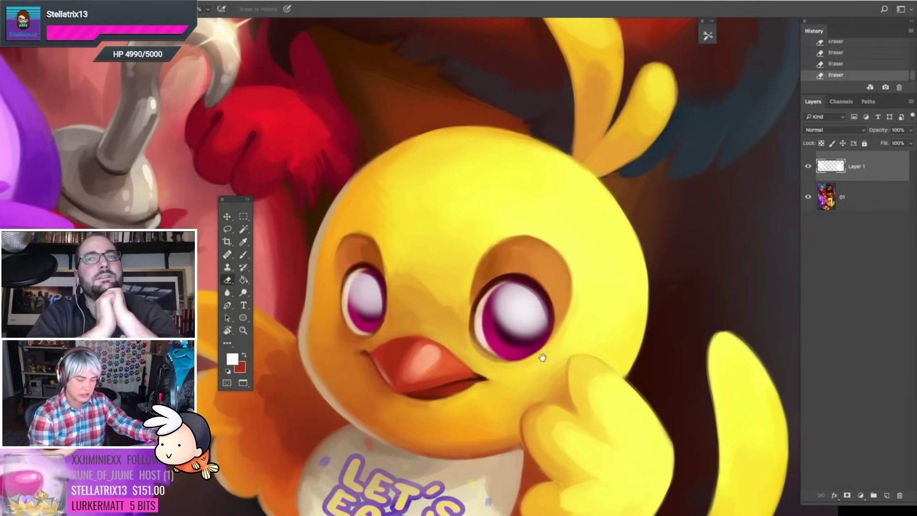
Step: Erase a thin diagonal line through the white glow in the chick's larger eye as the first window bar
{"action": "key", "text": "v"}
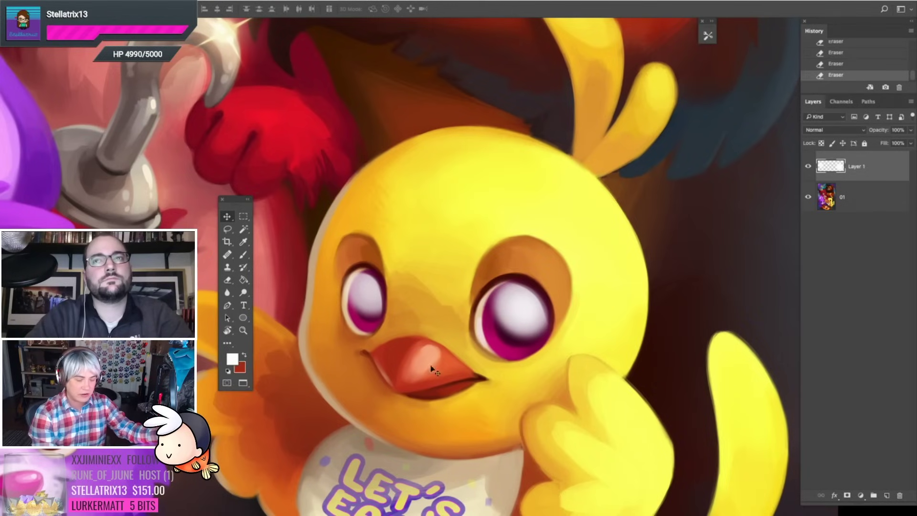
{"action": "key", "text": "e"}
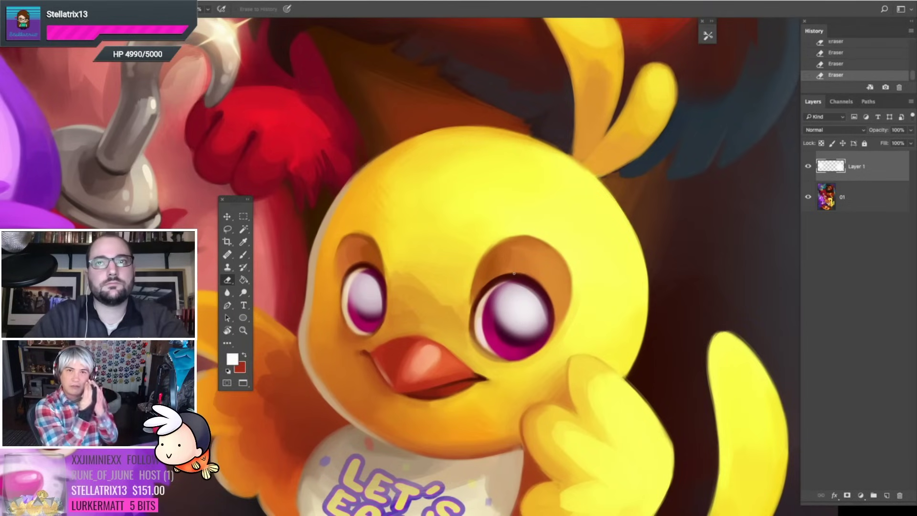
{"action": "left_click_drag", "start_coordinate": [525, 277], "coordinate": [496, 336]}
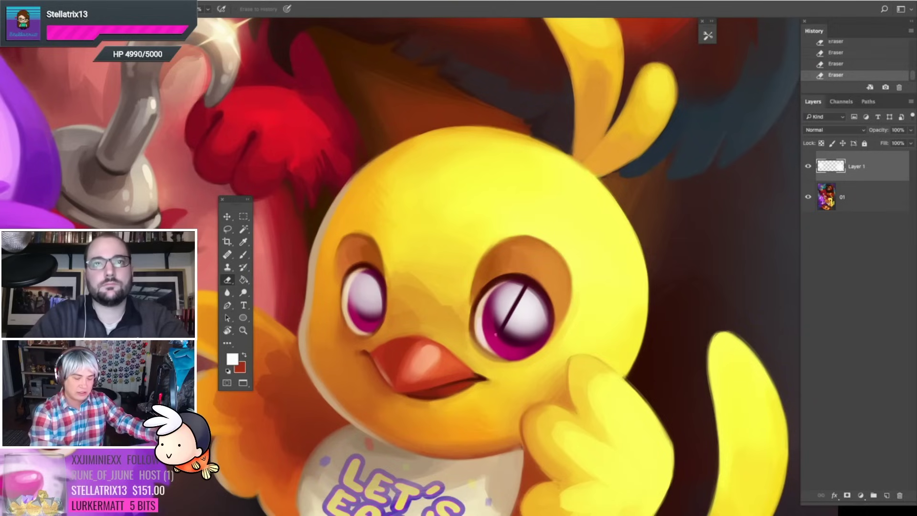
{"action": "key", "text": "ctrl+z"}
{"action": "key", "text": "ctrl+z"}
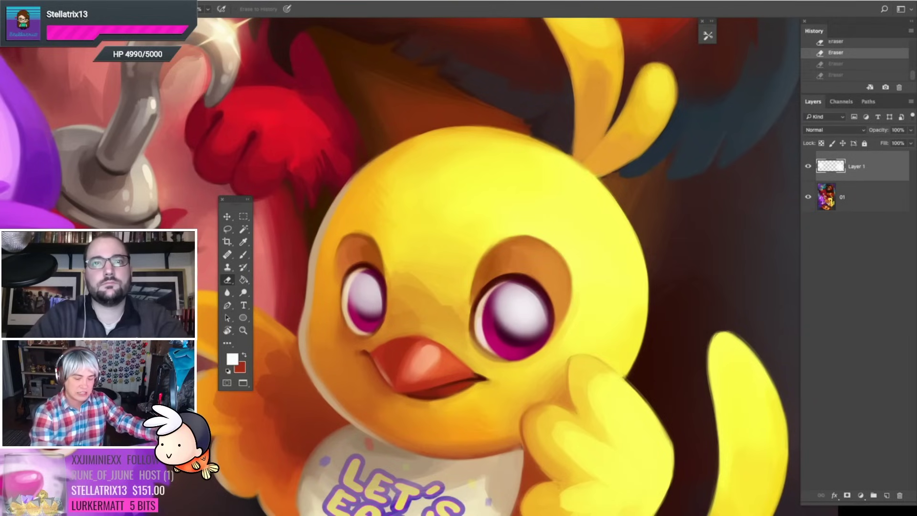
{"action": "key", "text": "ctrl+shift+z"}
{"action": "key", "text": "ctrl+shift+z"}
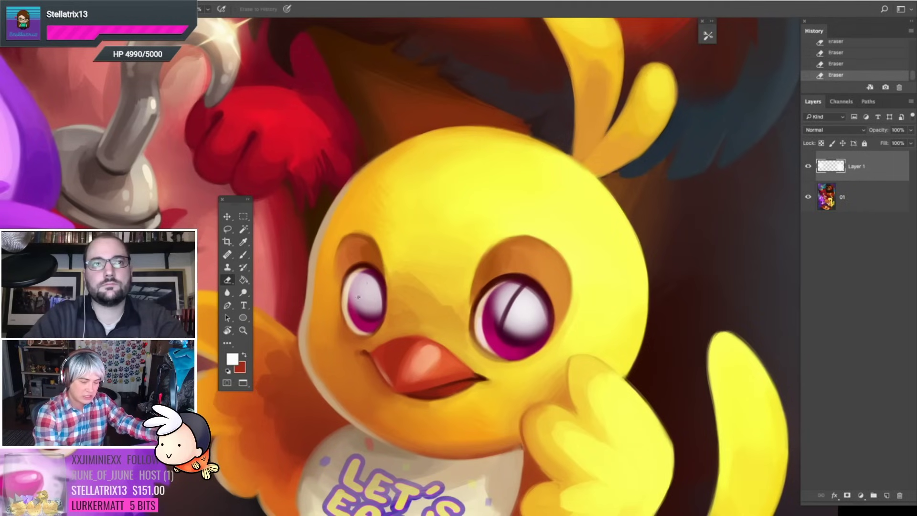
Step: Erase crossing window-bar lines and a small figure silhouette out of the white glow in both of the chick's eyes
{"action": "left_click_drag", "start_coordinate": [374, 276], "coordinate": [358, 310]}
{"action": "left_click_drag", "start_coordinate": [495, 292], "coordinate": [544, 335]}
{"action": "left_click_drag", "start_coordinate": [350, 280], "coordinate": [384, 307]}
{"action": "left_click_drag", "start_coordinate": [540, 296], "coordinate": [519, 336]}
{"action": "left_click_drag", "start_coordinate": [382, 285], "coordinate": [368, 317]}
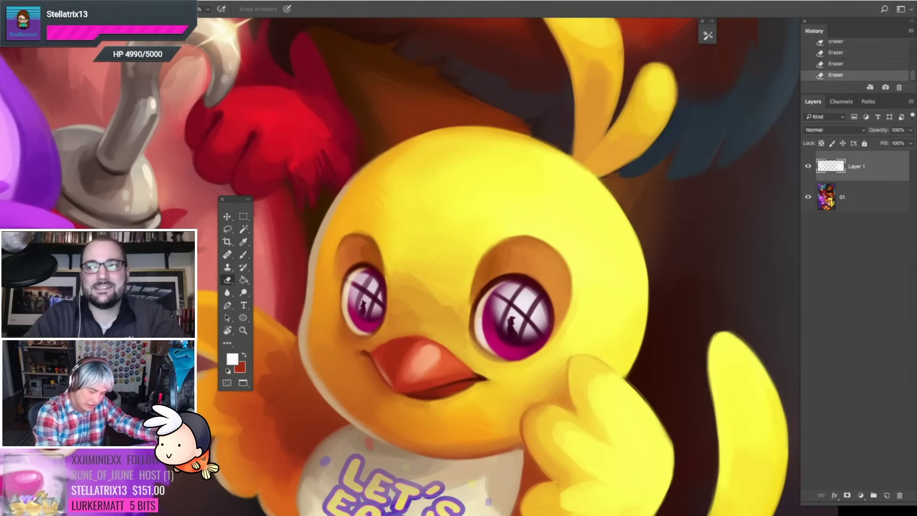
Step: Lower the opacity of Layer 1 with the window reflections to 47%
{"action": "key", "text": "v"}
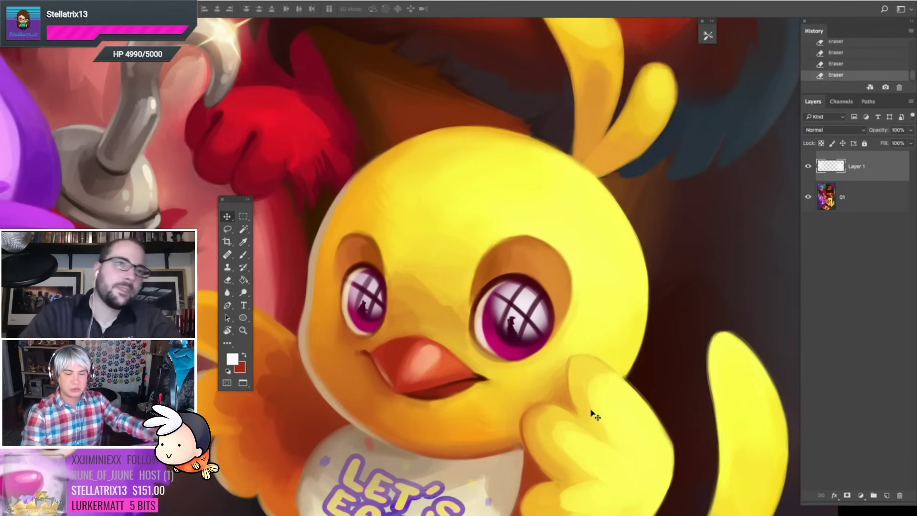
{"action": "left_click", "coordinate": [911, 130]}
{"action": "left_click", "coordinate": [890, 144]}
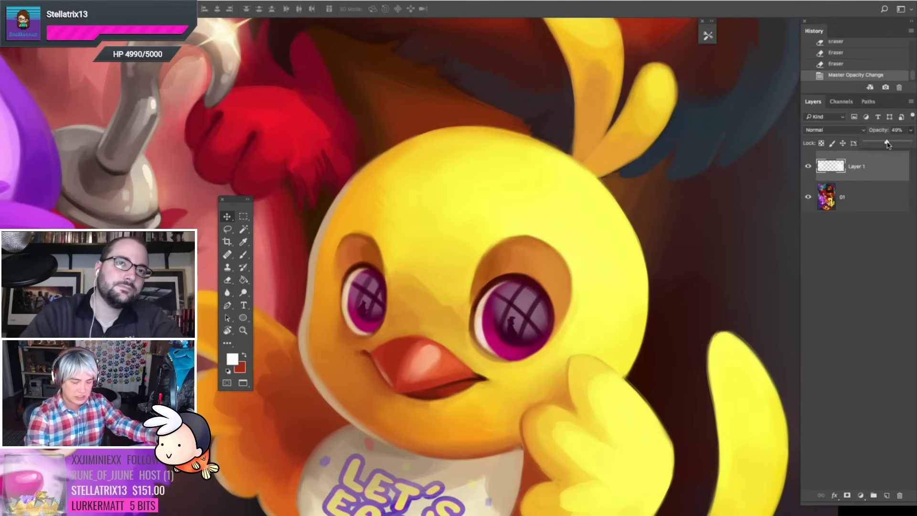
{"action": "left_click_drag", "start_coordinate": [888, 144], "coordinate": [886, 144]}
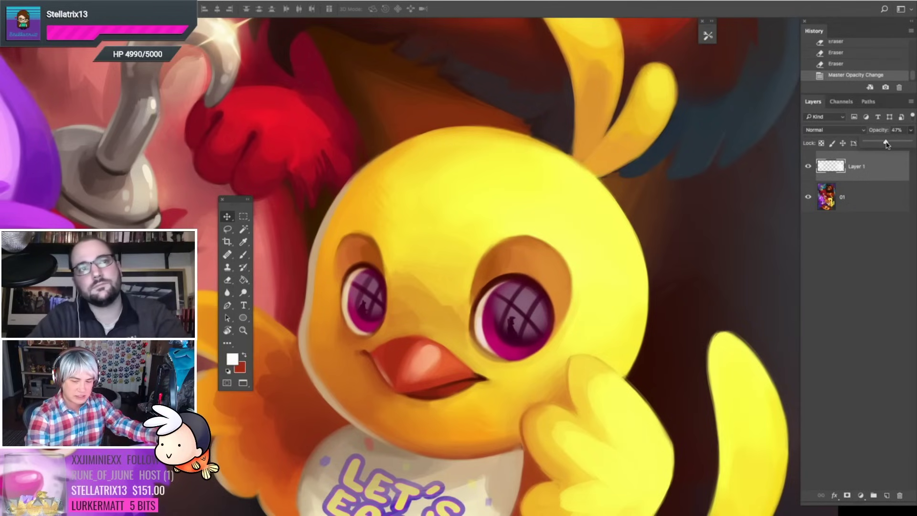
{"action": "left_click", "coordinate": [857, 193]}
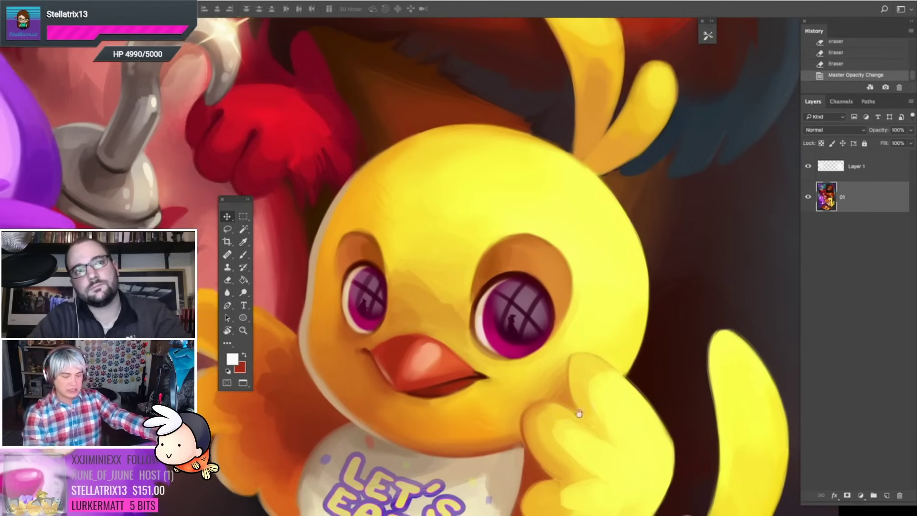
Step: Add a new layer above Layer 1 and ready the 90 px hard round brush at a reduced size
{"action": "left_click_drag", "start_coordinate": [580, 409], "coordinate": [580, 351]}
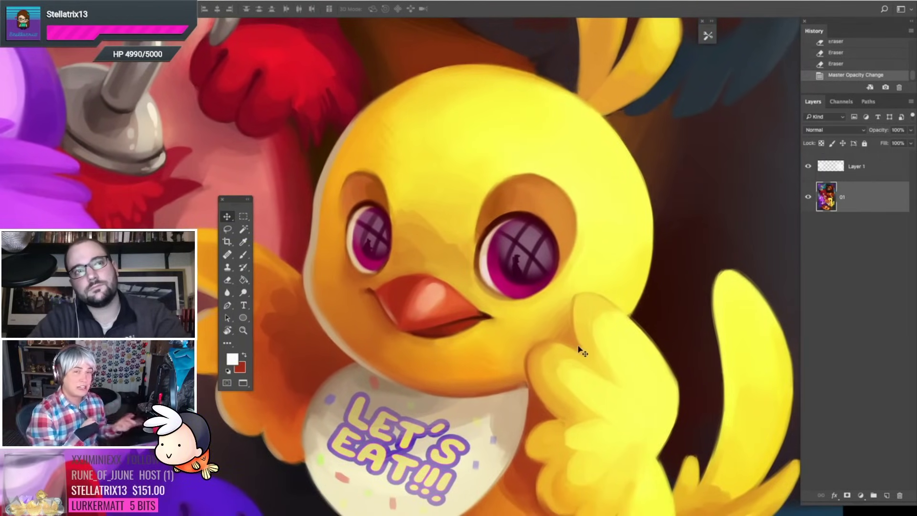
{"action": "left_click_drag", "start_coordinate": [756, 238], "coordinate": [751, 263]}
{"action": "left_click", "coordinate": [862, 169]}
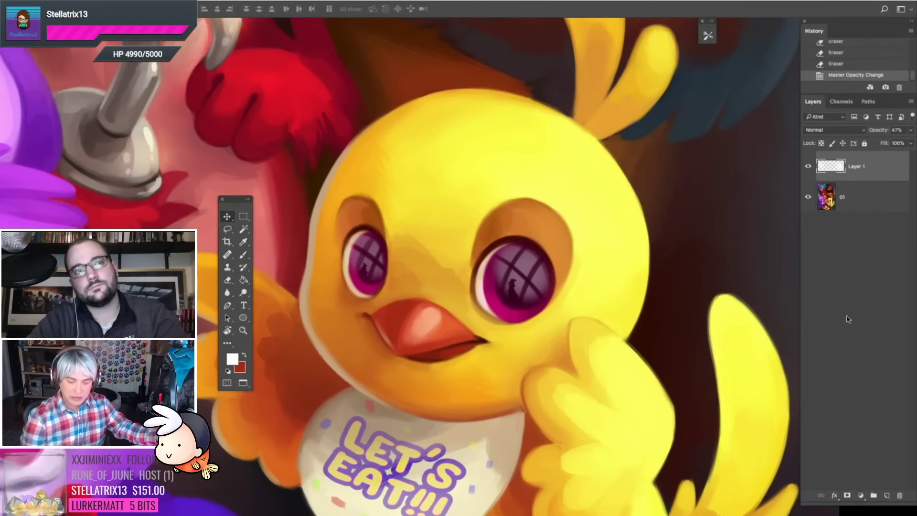
{"action": "left_click", "coordinate": [887, 496]}
{"action": "key", "text": "b"}
{"action": "right_click", "coordinate": [540, 258]}
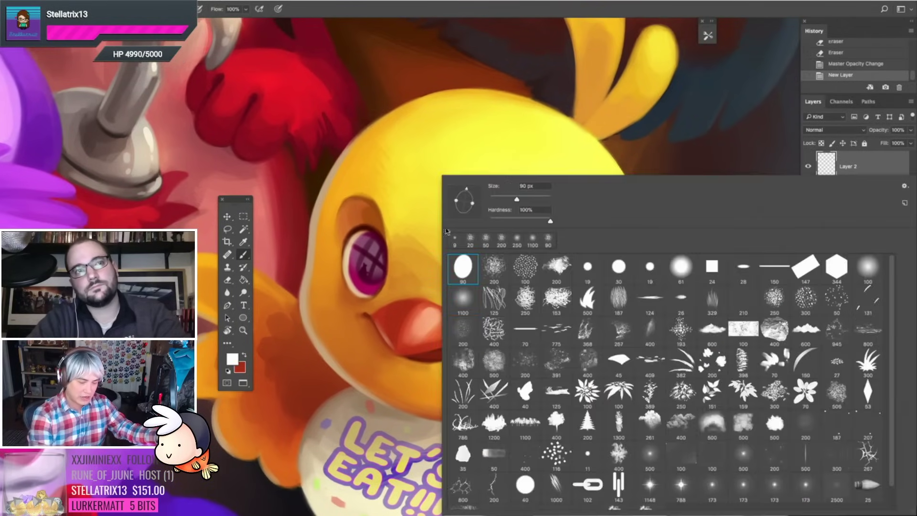
{"action": "left_click", "coordinate": [377, 238]}
{"action": "key", "text": "bracketleft"}
{"action": "key", "text": "bracketleft"}
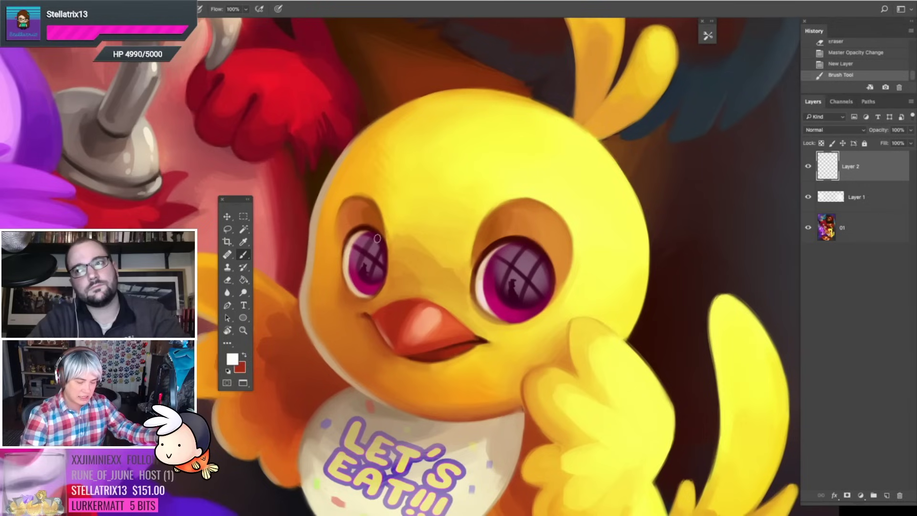
Step: Paint a larger and a smaller round white highlight in the upper part of each of the chick's irises
{"action": "mouse_move", "coordinate": [523, 263]}
{"action": "left_mouse_down"}
{"action": "mouse_move", "coordinate": [538, 278]}
{"action": "mouse_move", "coordinate": [525, 263]}
{"action": "left_mouse_up"}
{"action": "left_click", "coordinate": [536, 276]}
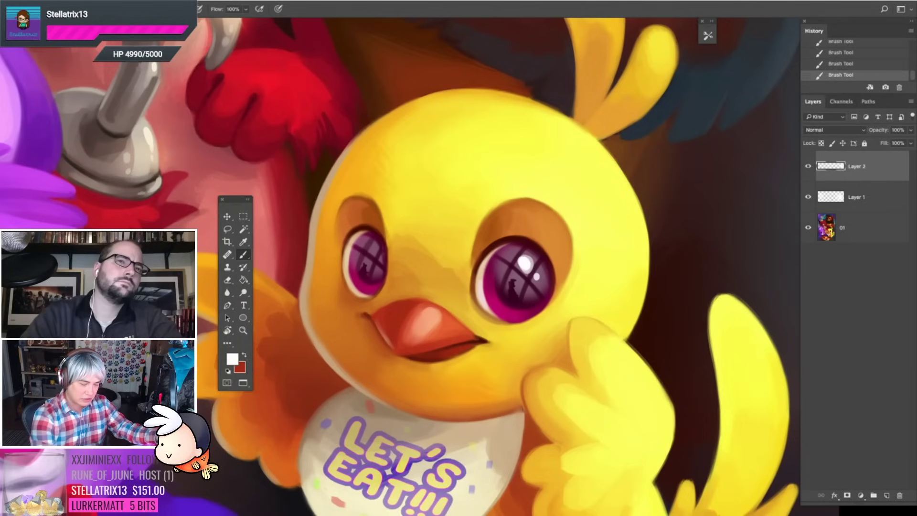
{"action": "left_click", "coordinate": [373, 247]}
{"action": "left_click", "coordinate": [380, 257]}
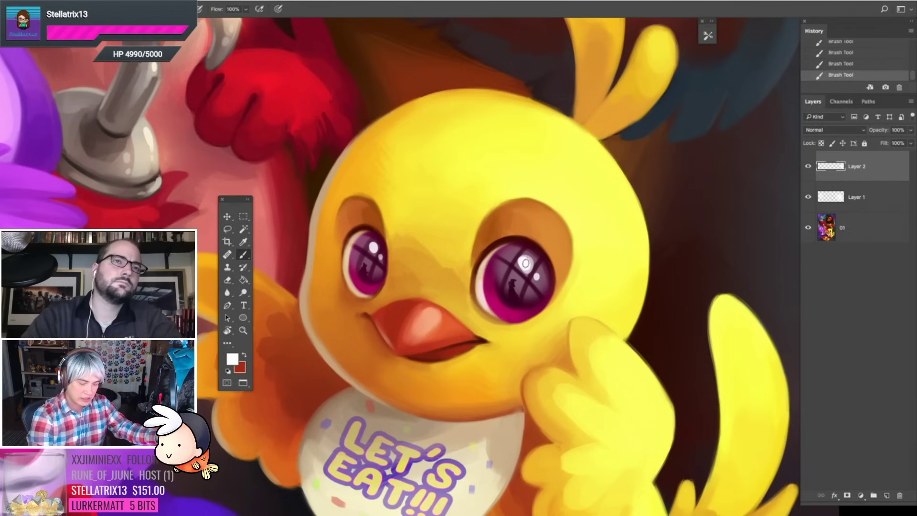
{"action": "left_click", "coordinate": [540, 280]}
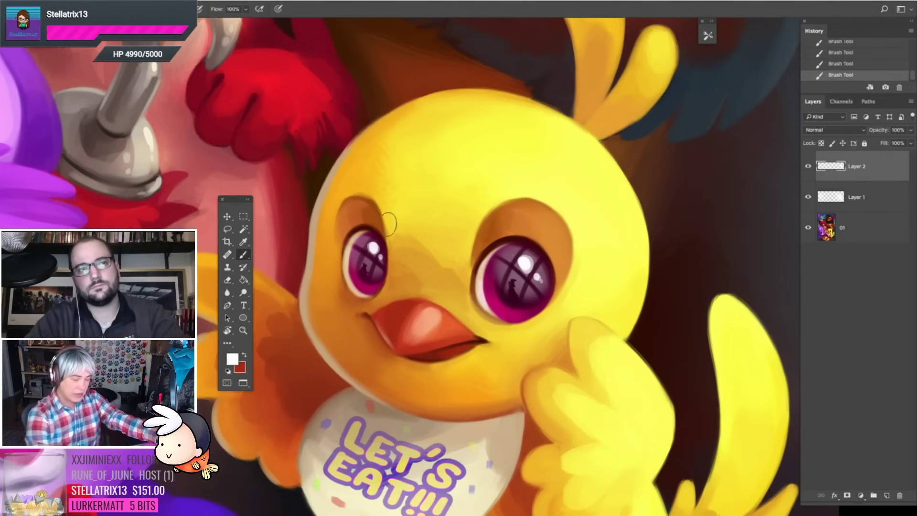
Step: Paint small white accents along the lower outer rim of both of the chick's eyes and view the whole illustration
{"action": "left_click_drag", "start_coordinate": [349, 271], "coordinate": [354, 285]}
{"action": "left_click_drag", "start_coordinate": [484, 298], "coordinate": [491, 310]}
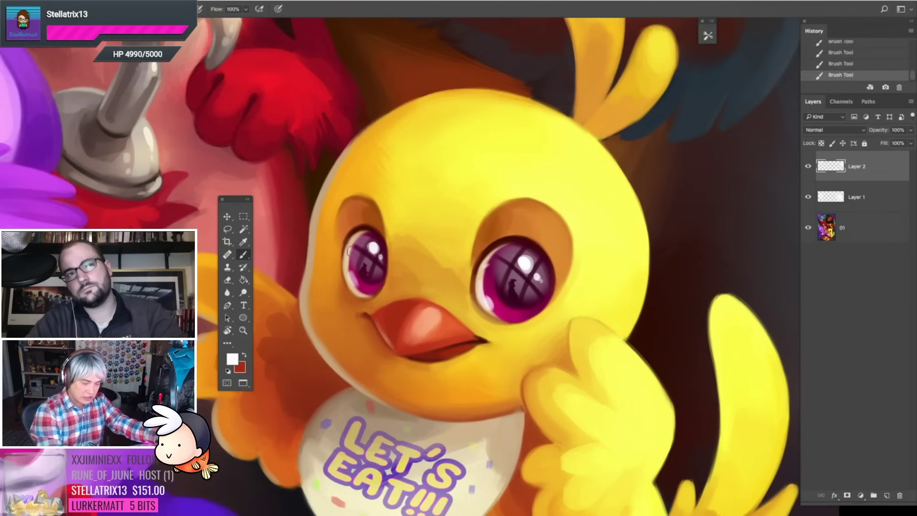
{"action": "key", "text": "ctrl+minus"}
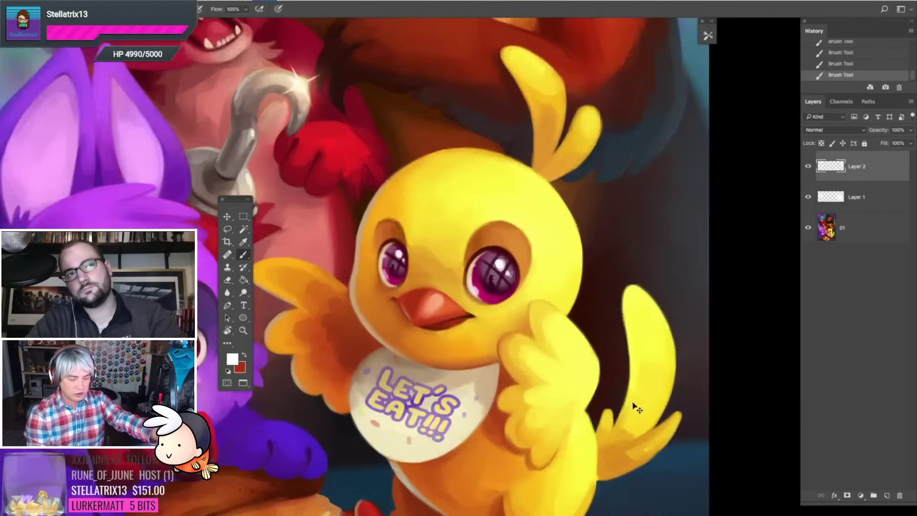
{"action": "key", "text": "super+minus"}
{"action": "key", "text": "super+minus"}
{"action": "mouse_move", "coordinate": [597, 378]}
{"action": "left_mouse_down"}
{"action": "mouse_move", "coordinate": [670, 402]}
{"action": "mouse_move", "coordinate": [639, 335]}
{"action": "left_mouse_up"}
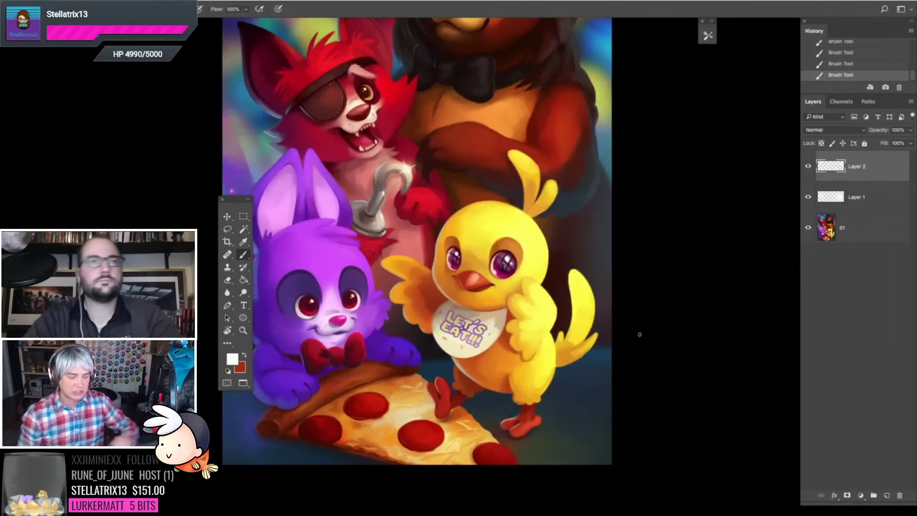